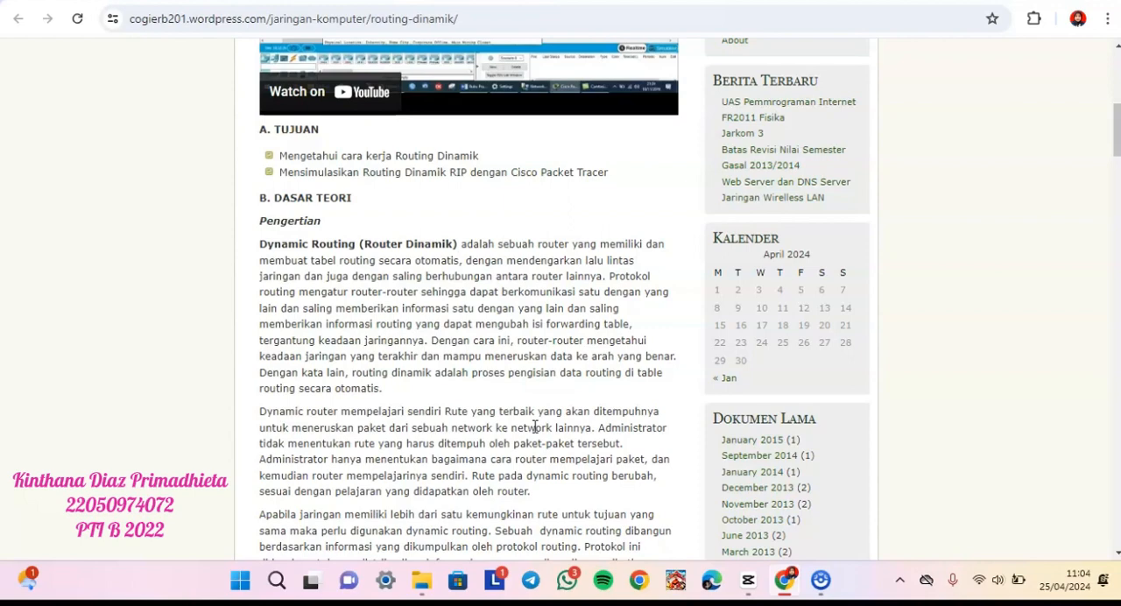
- Read the article's dynamic routing theory: definition, protocol types, advantages, drawbacks, and the comparison table of static and dynamic routing
scroll(535, 426, "down", 1)
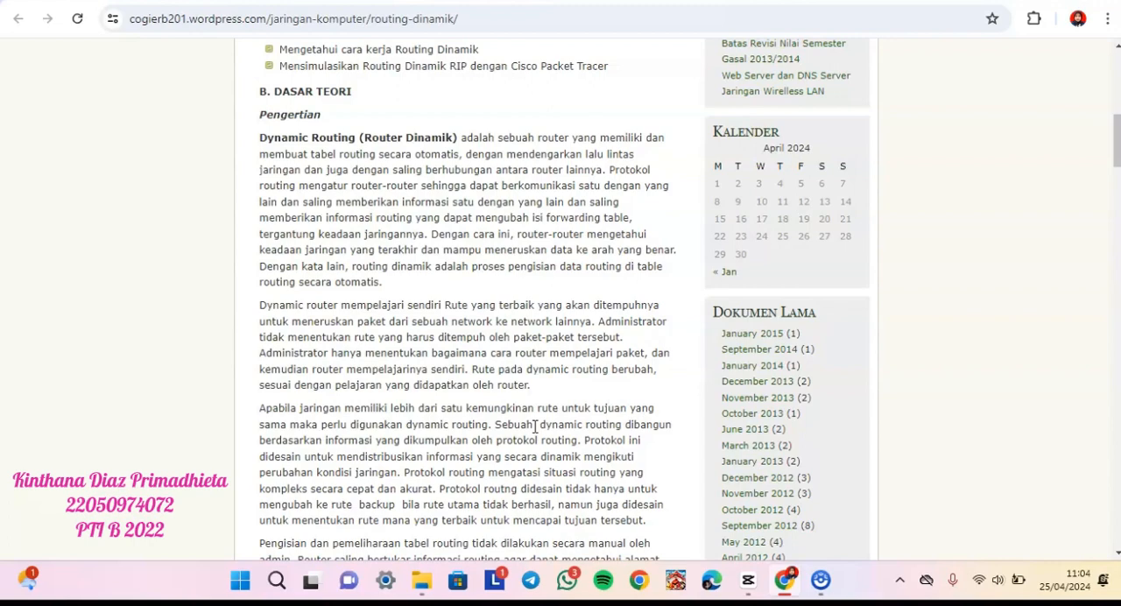
scroll(536, 427, "down", 3)
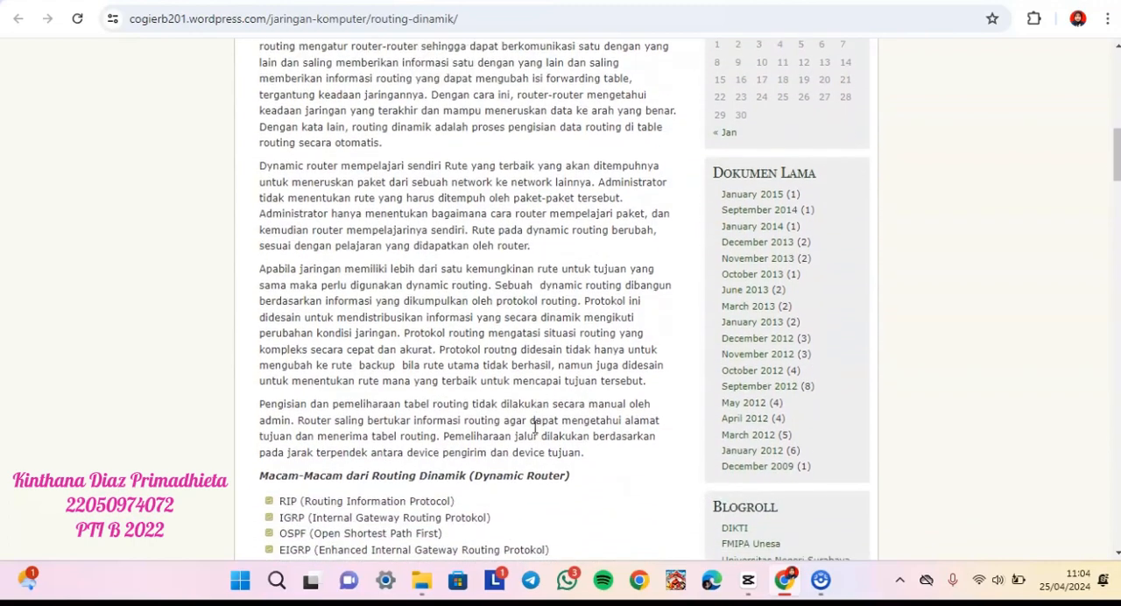
scroll(535, 427, "down", 3)
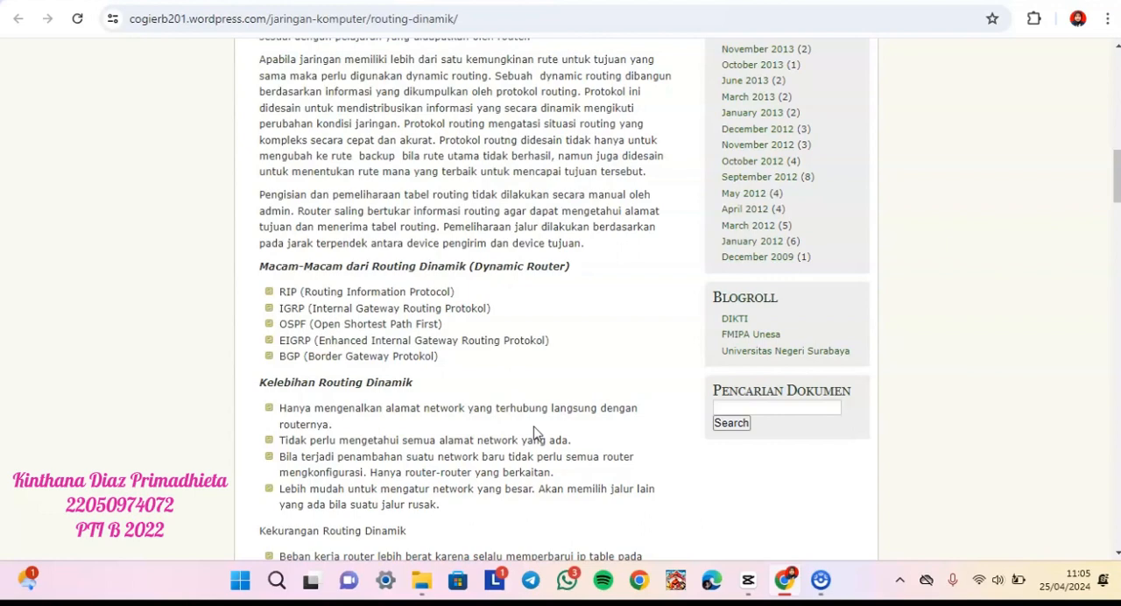
scroll(536, 432, "down", 3)
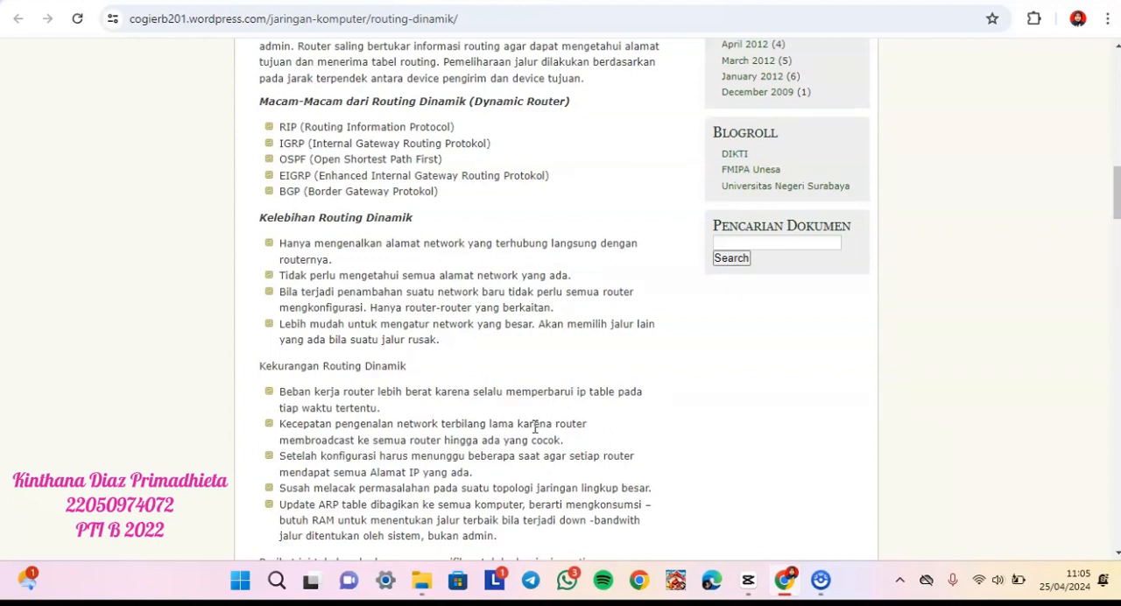
scroll(536, 427, "down", 1)
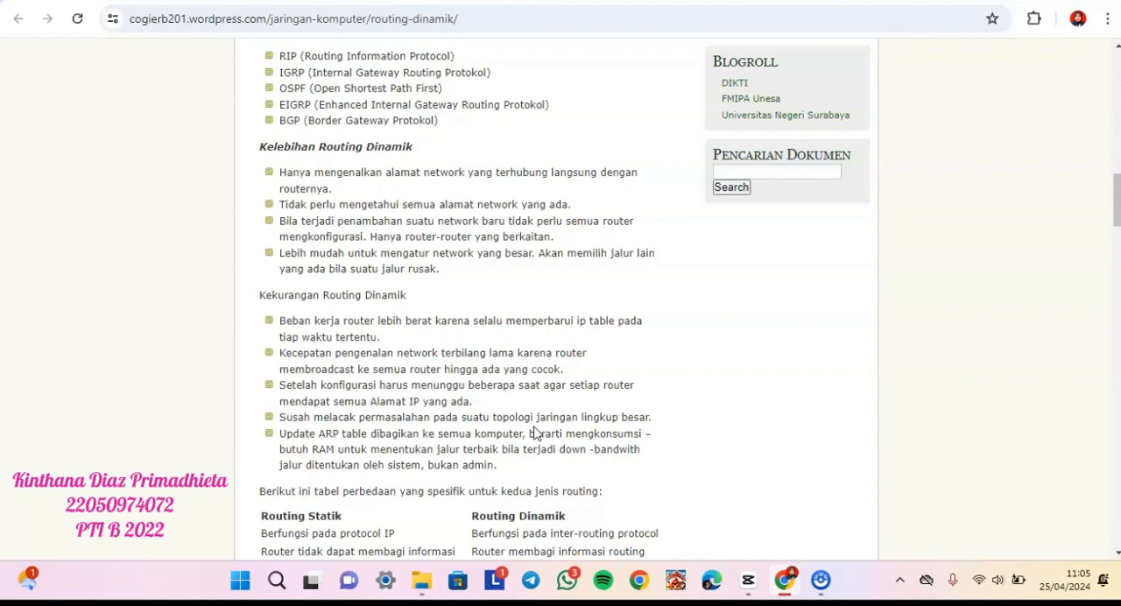
scroll(536, 433, "down", 1)
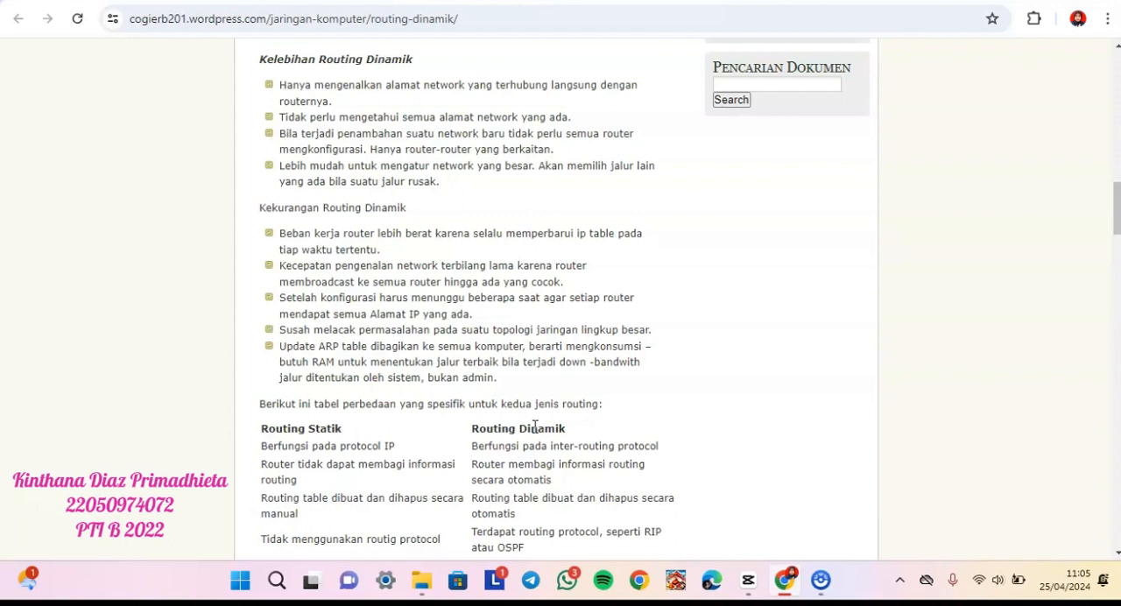
scroll(535, 426, "down", 2)
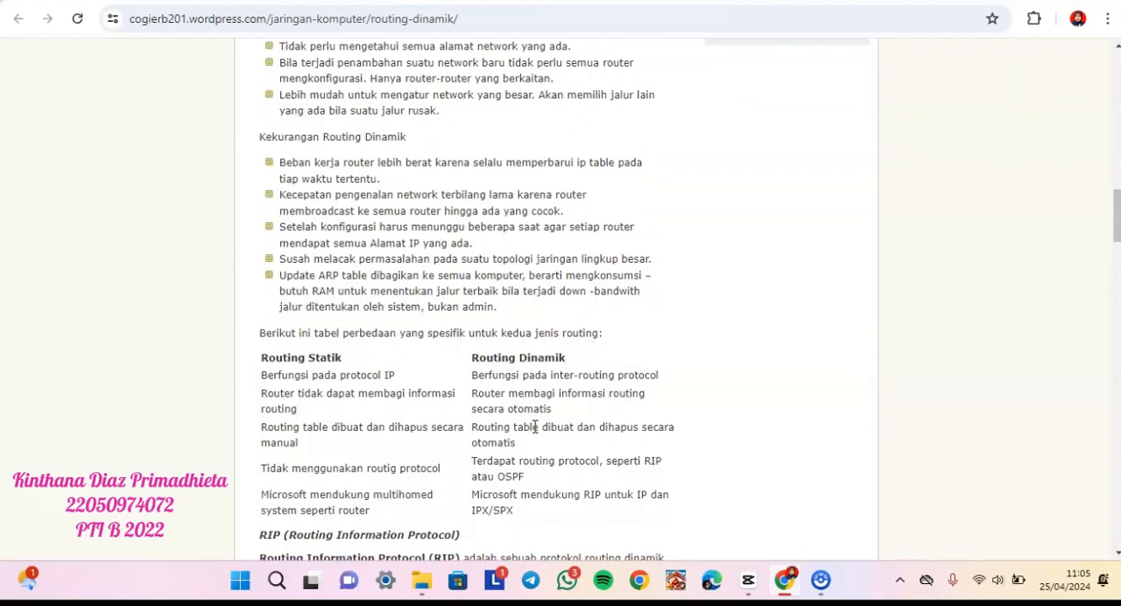
scroll(536, 426, "down", 1)
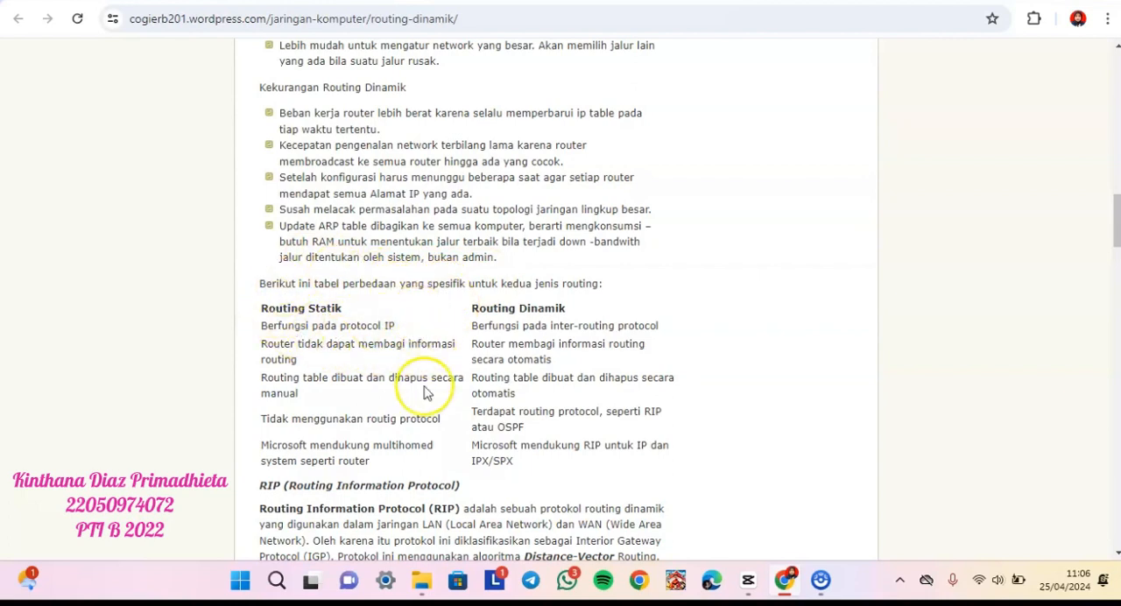
scroll(462, 410, "down", 1)
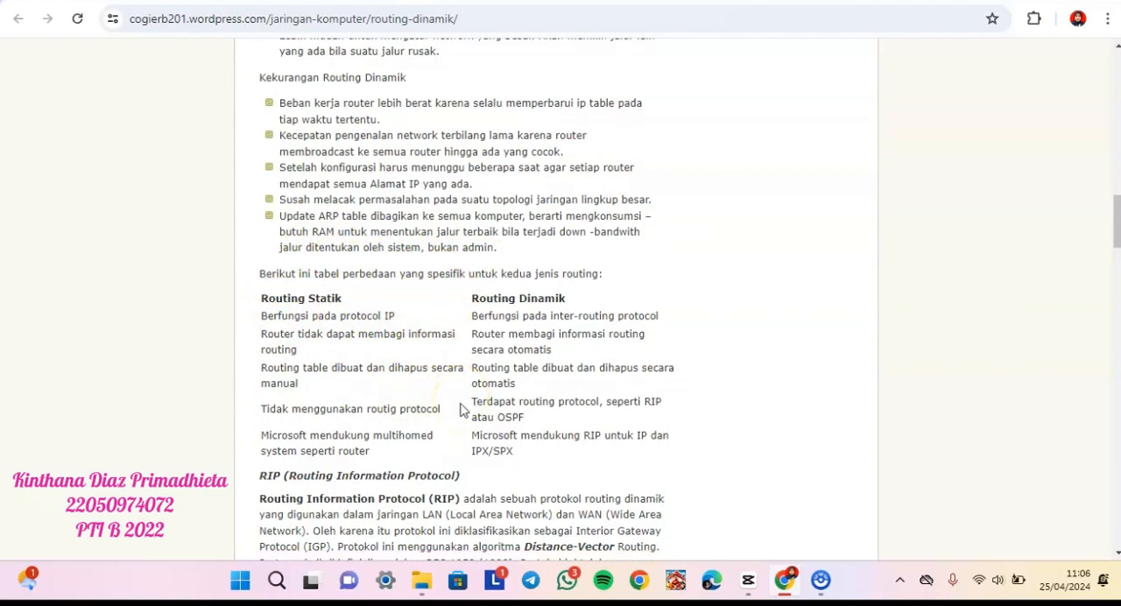
scroll(460, 409, "down", 1)
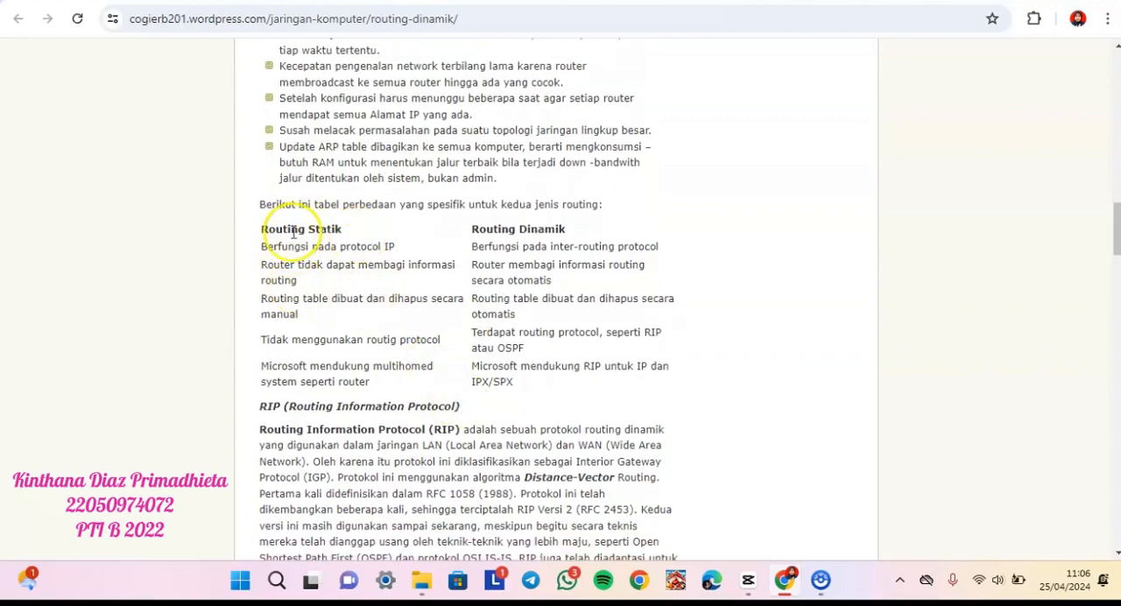
- Read the sections on RIP, how it works and its characteristics, then examine the experiment scenario's three-router topology
scroll(462, 300, "down", 2)
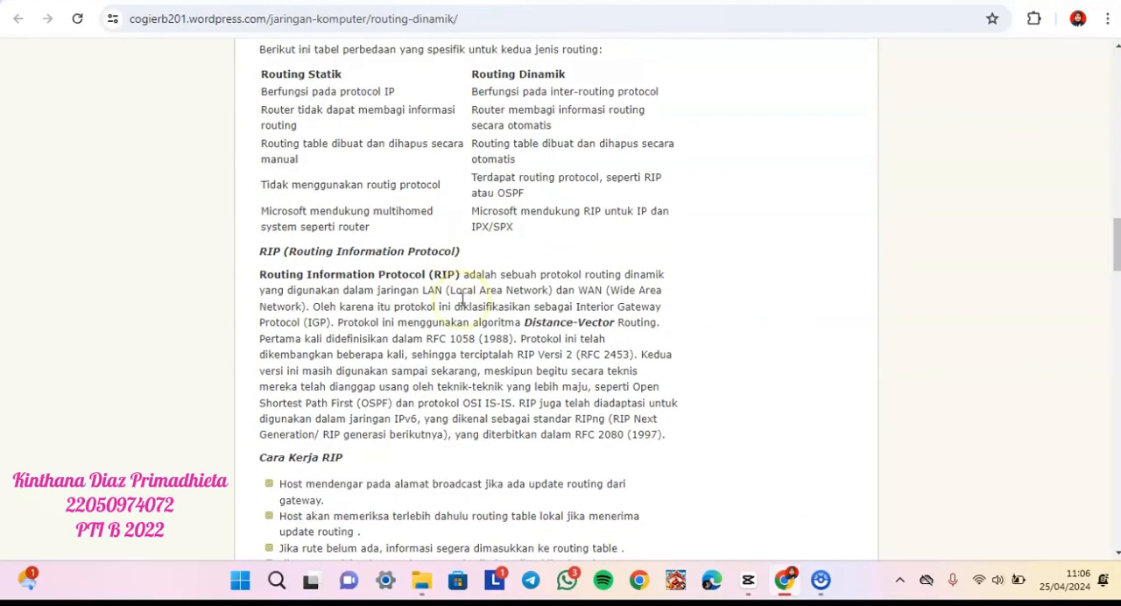
scroll(461, 301, "down", 1)
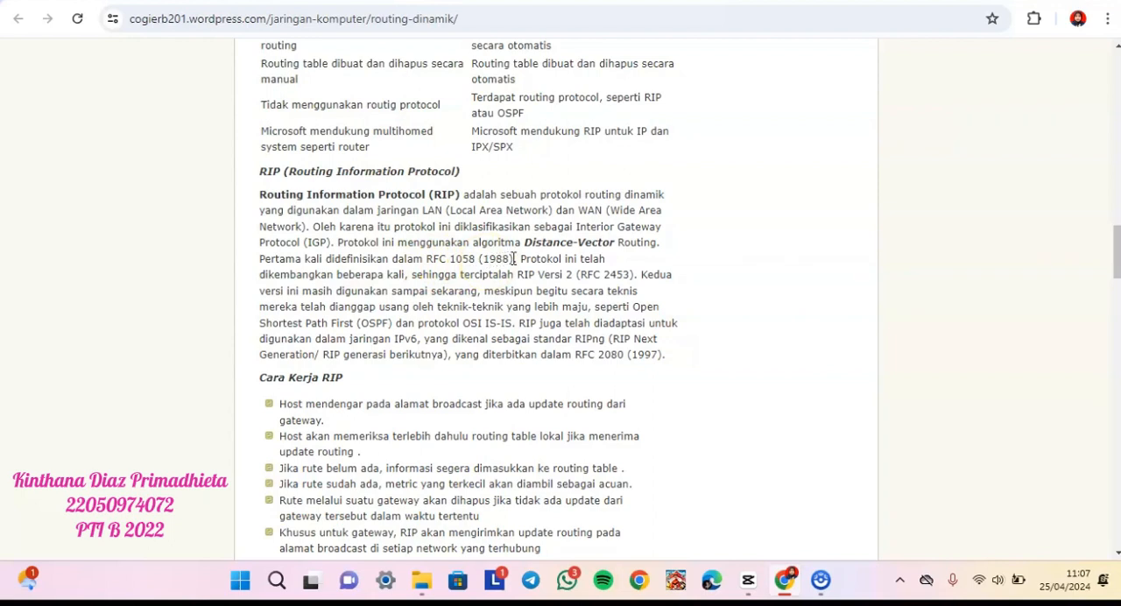
scroll(543, 352, "down", 2)
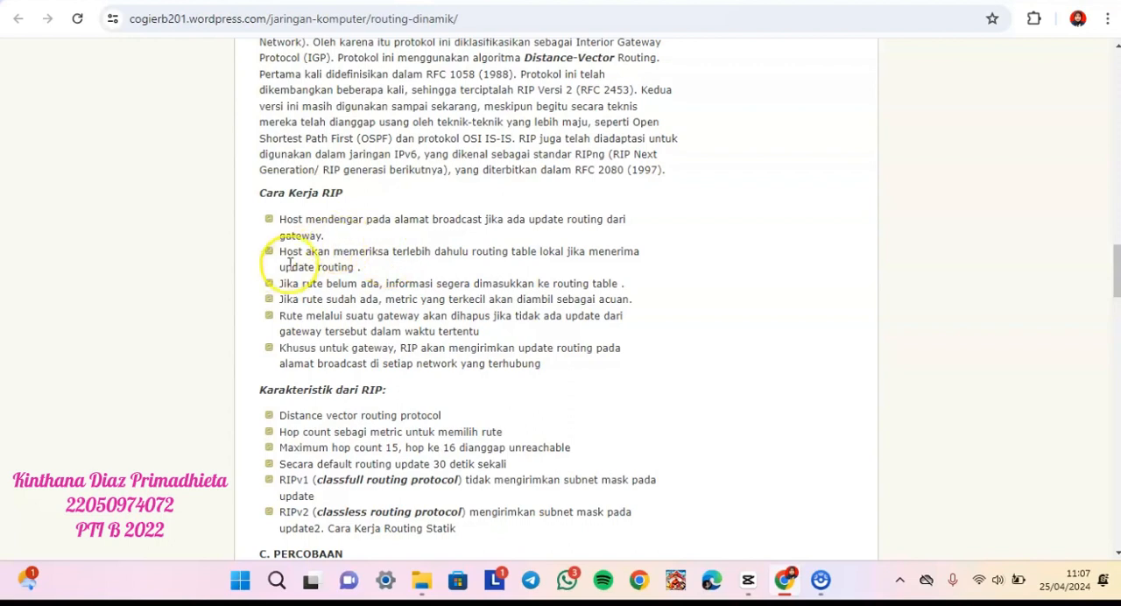
scroll(379, 386, "down", 2)
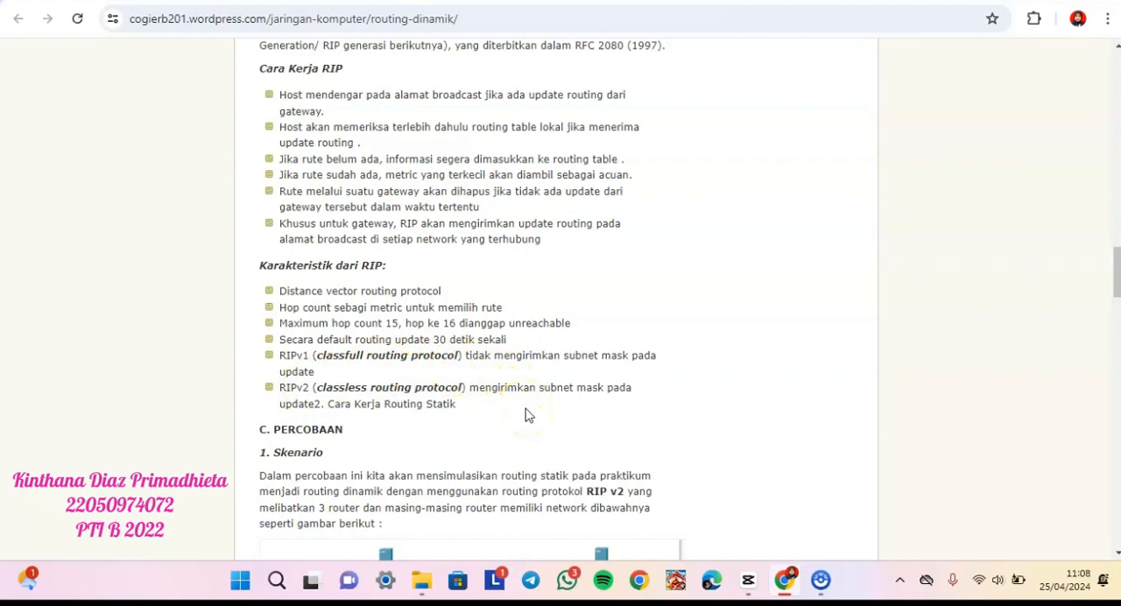
scroll(528, 415, "down", 2)
scroll(528, 414, "down", 3)
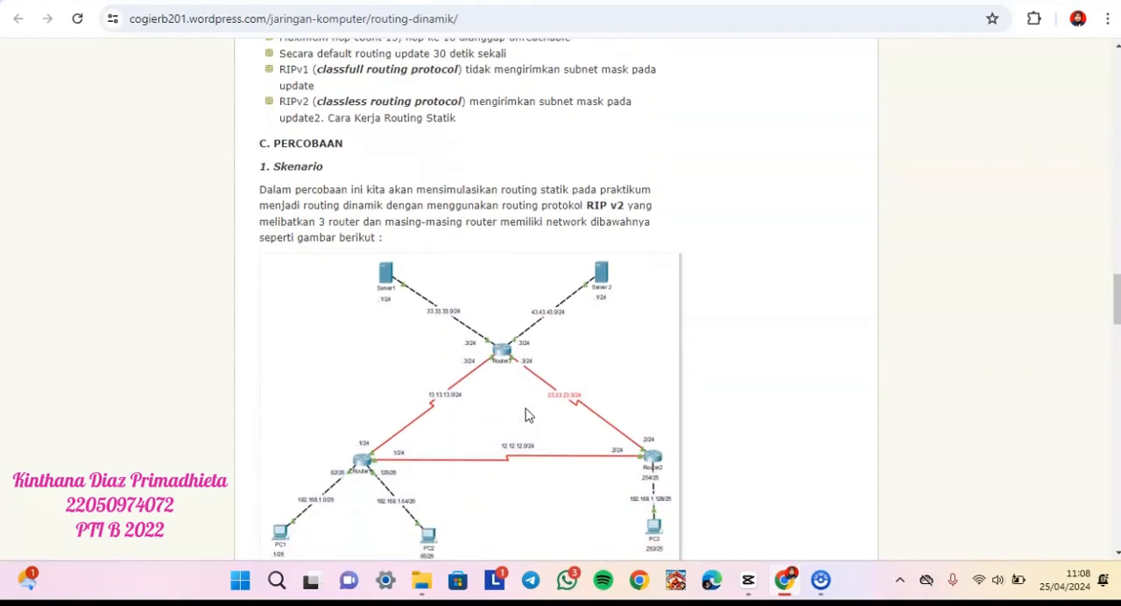
scroll(528, 415, "down", 2)
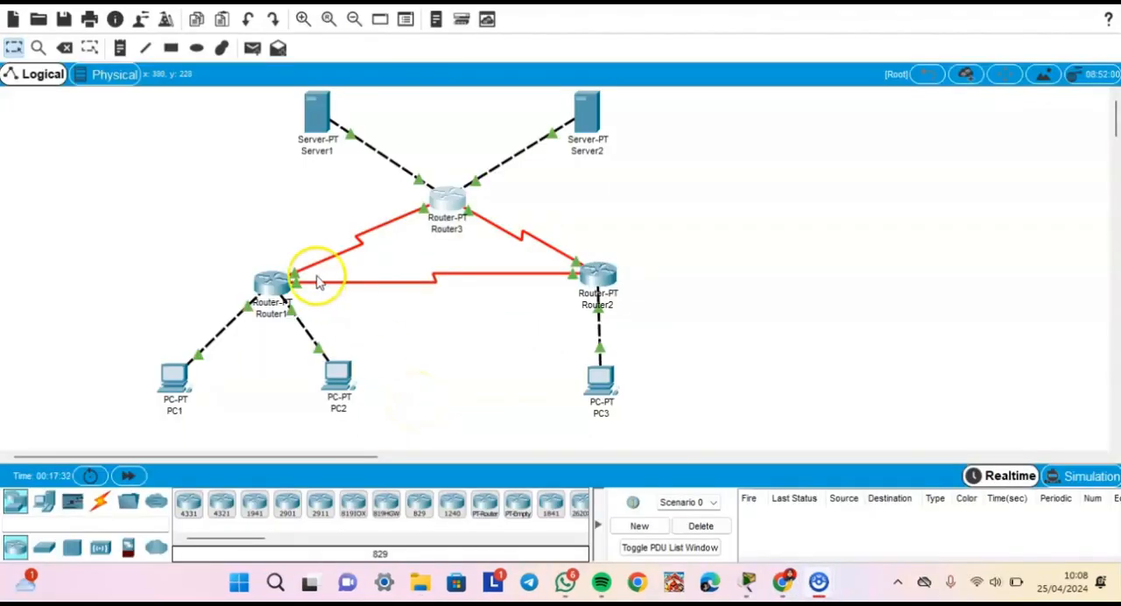
- In Cisco Packet Tracer, inspect Router1's static routes and its RIP network list, then close its window
left_click(269, 278)
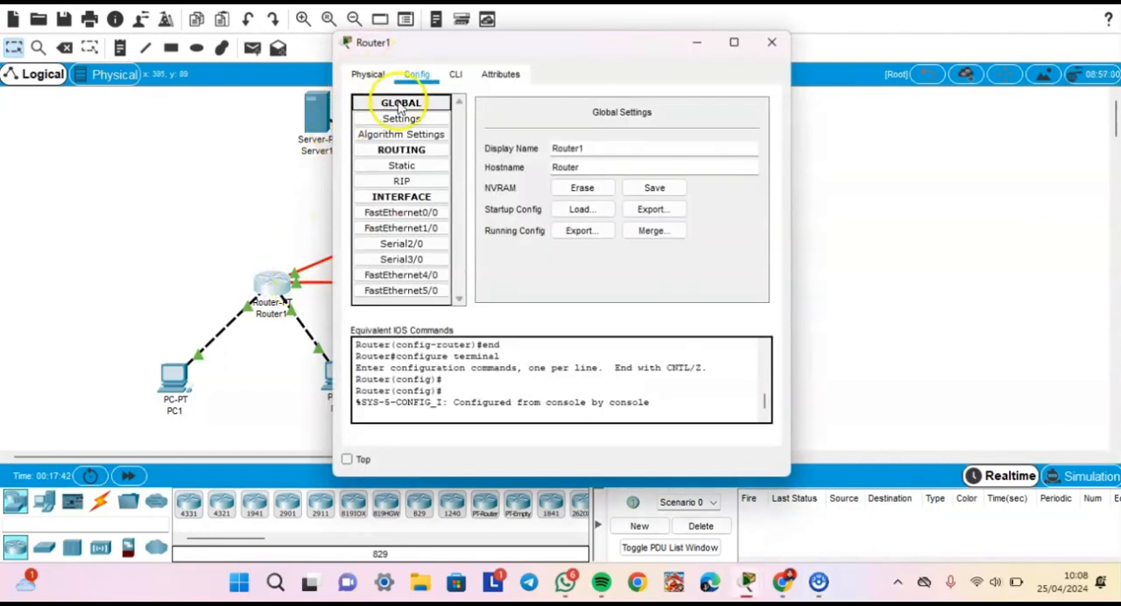
left_click(403, 167)
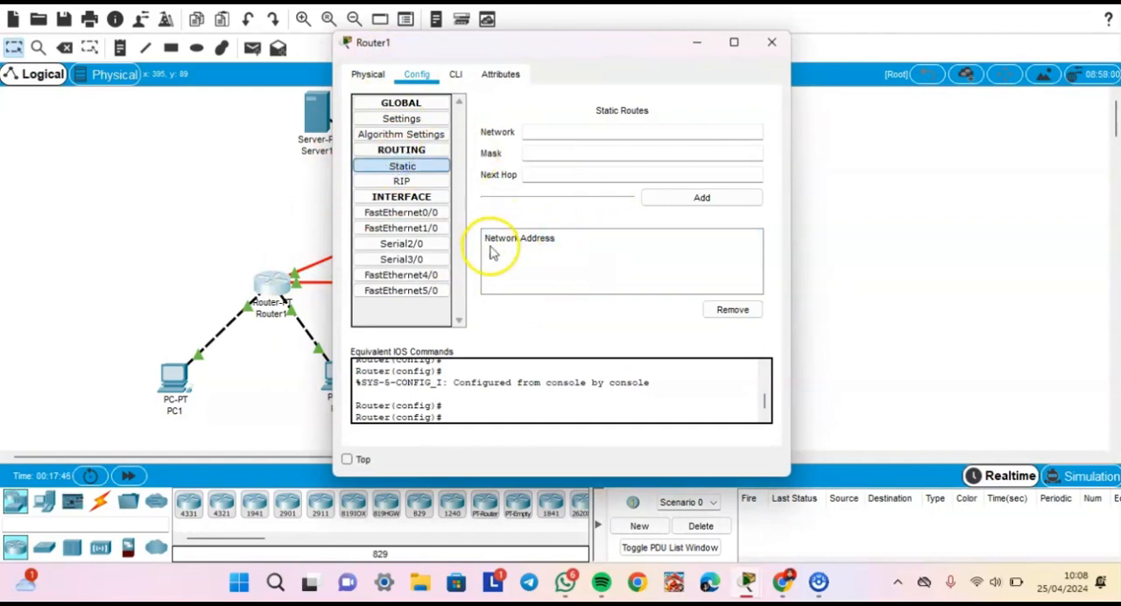
left_click(422, 187)
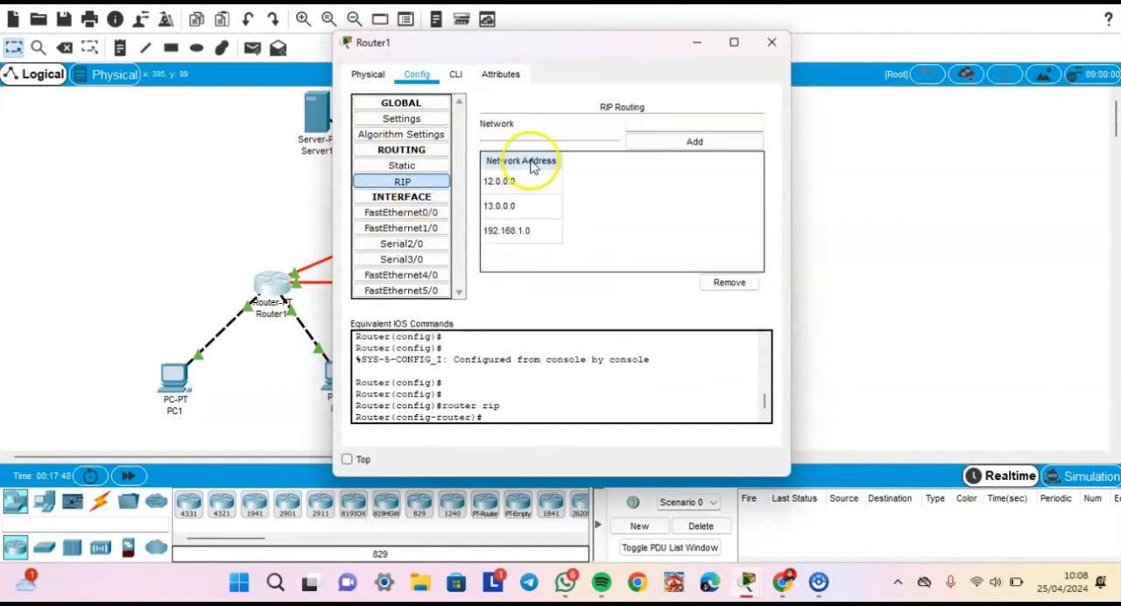
left_click(772, 42)
- Inspect the RIP network lists of Router2 and Router3, closing each router's window after checking
left_click(598, 268)
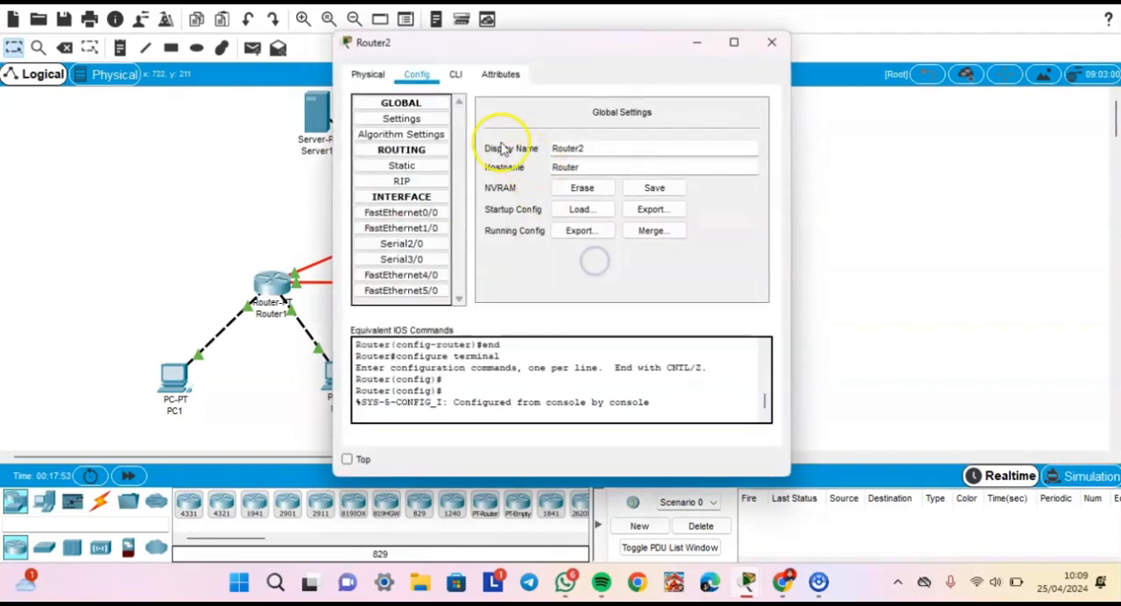
left_click(396, 181)
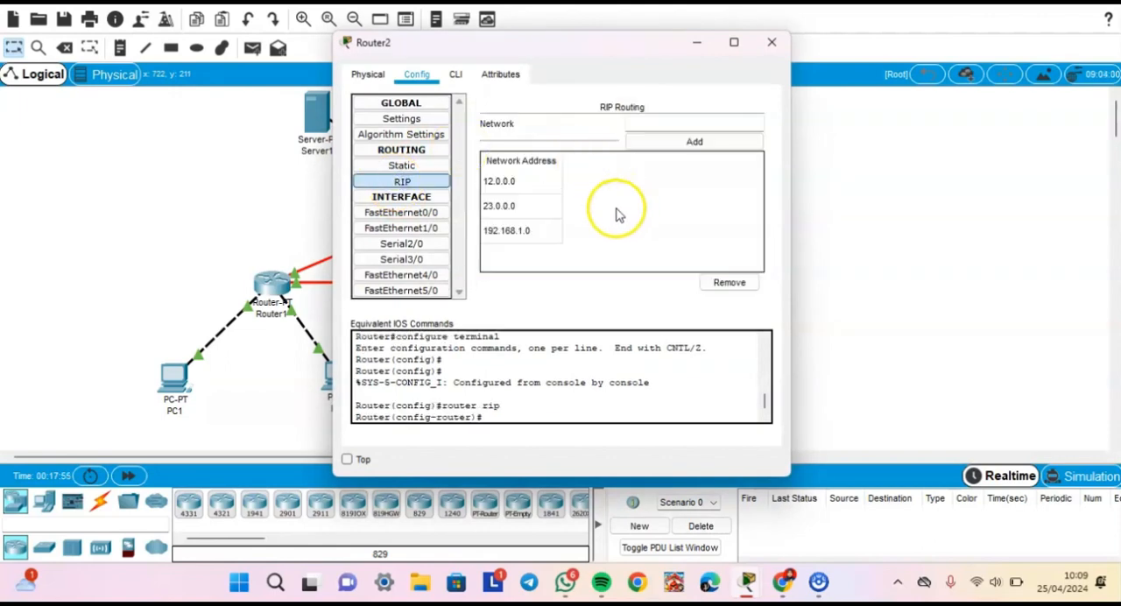
left_click(760, 51)
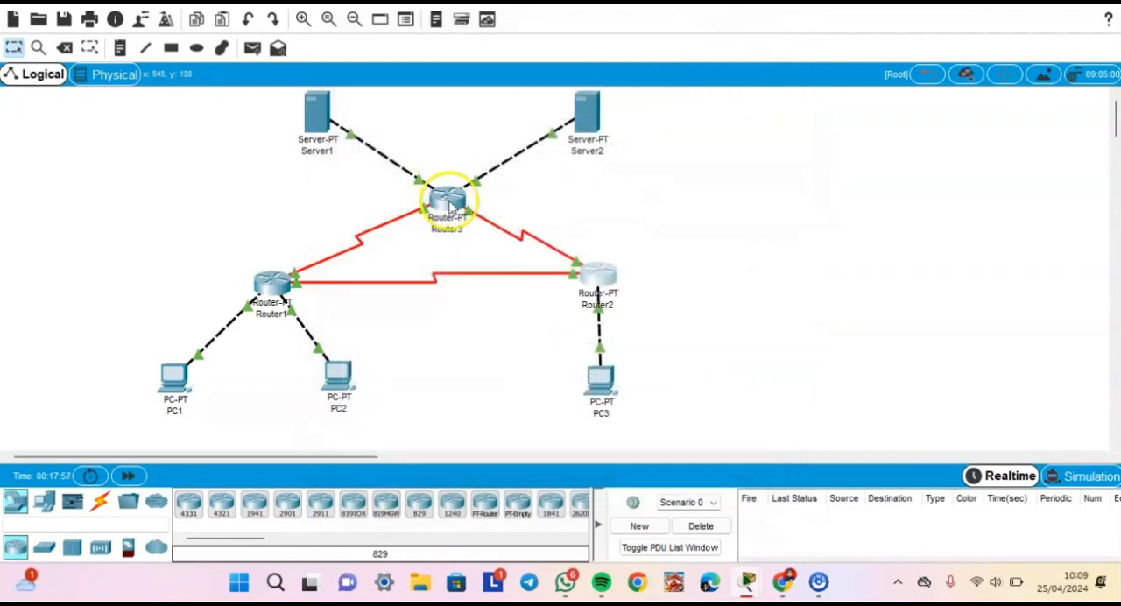
left_click(445, 198)
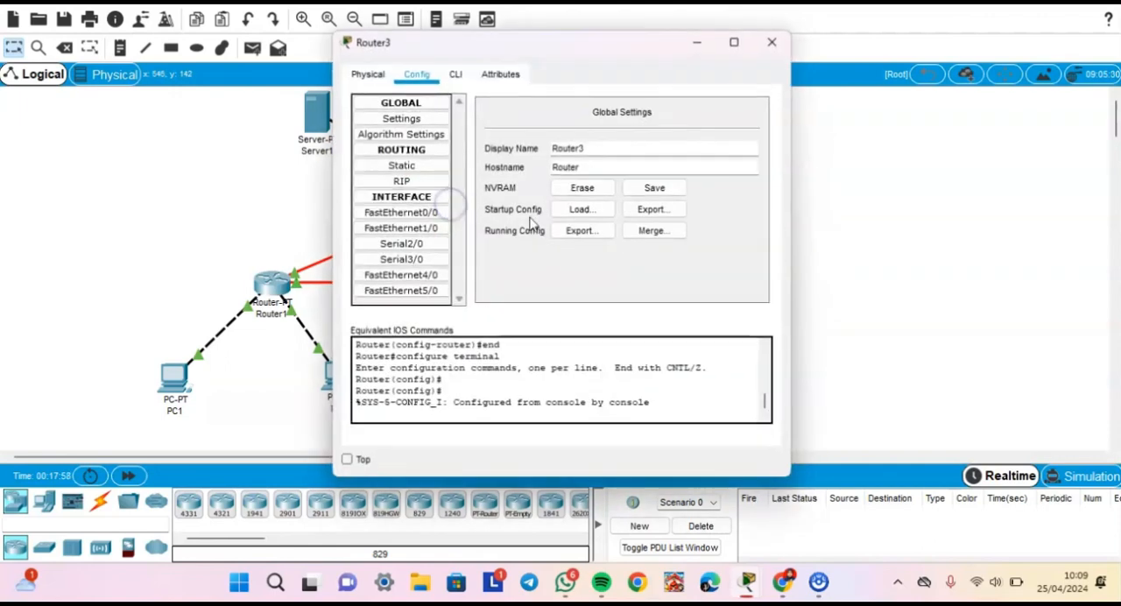
left_click(377, 181)
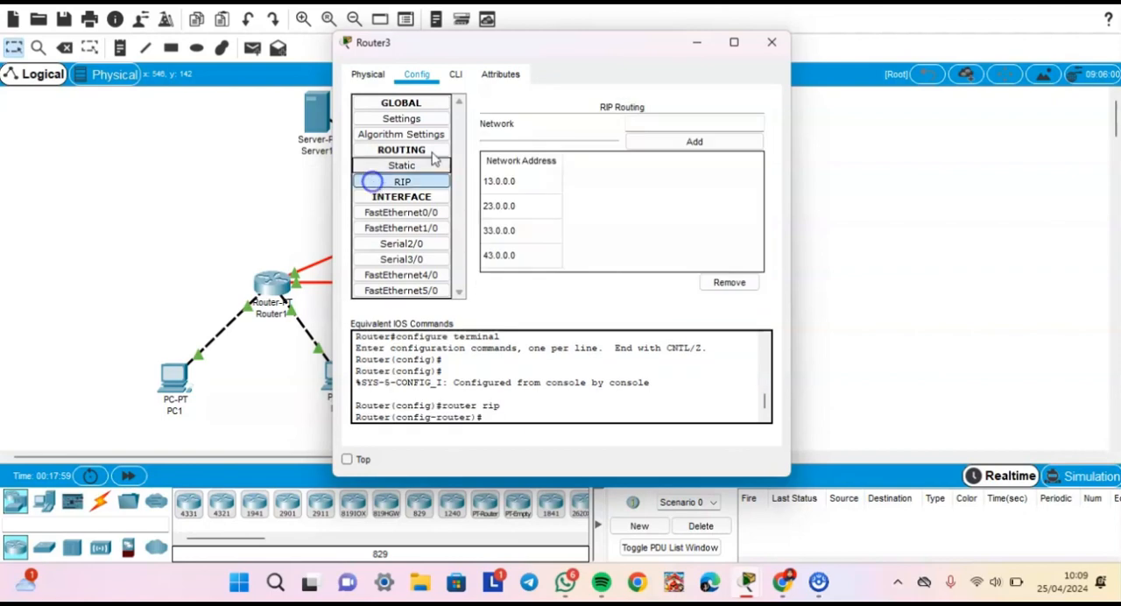
left_click(773, 43)
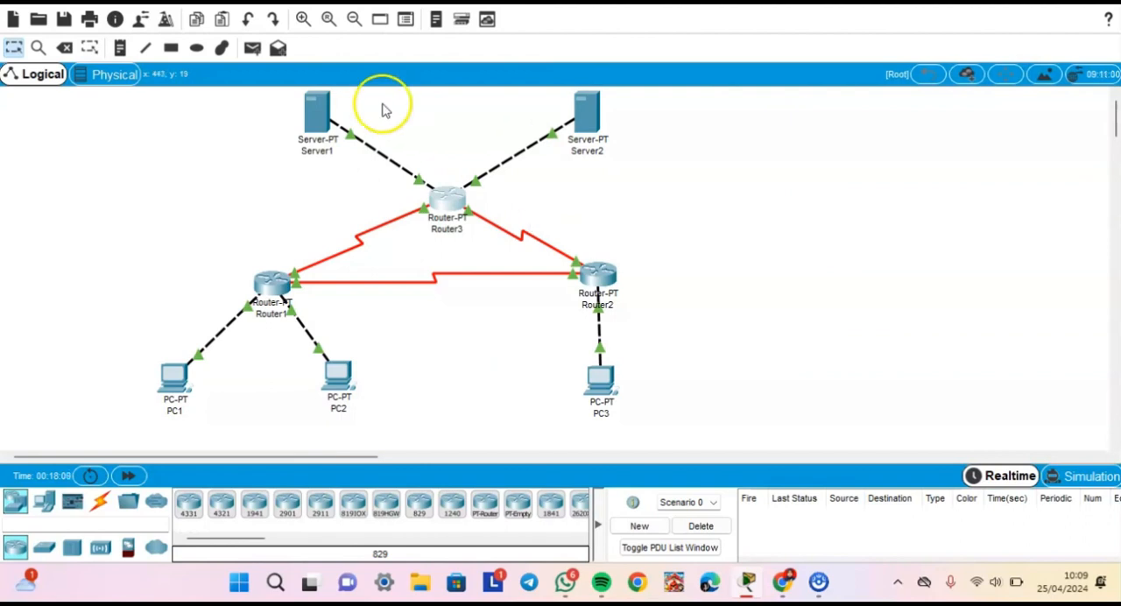
- On Router1's command line, run "no auto-summary" and "version 2" in RIP configuration mode, and close the router window
left_click(261, 284)
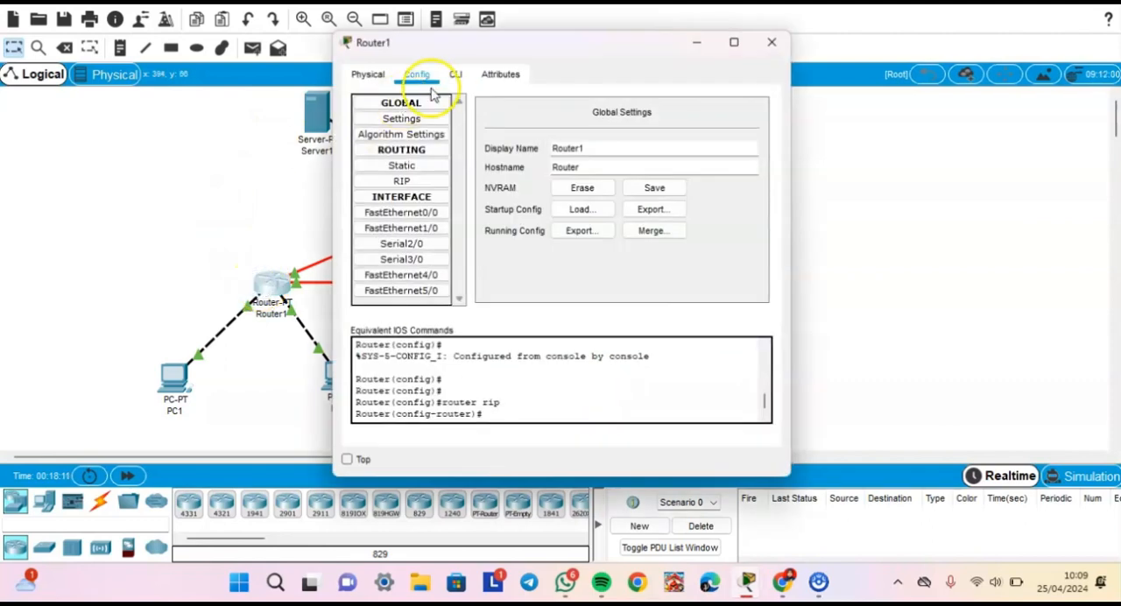
left_click(455, 74)
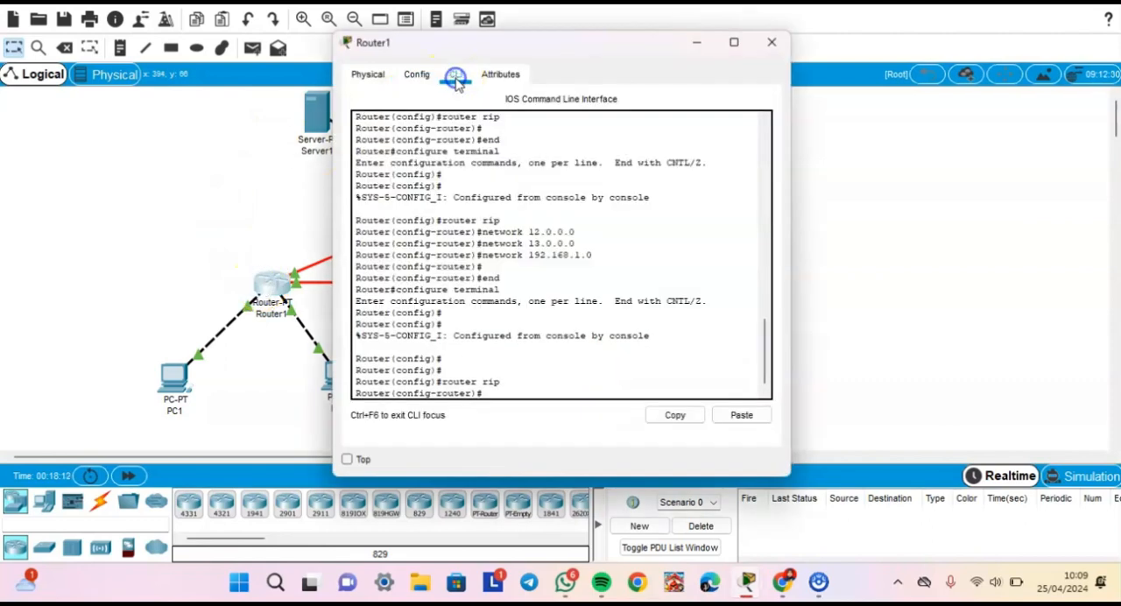
left_click(502, 392)
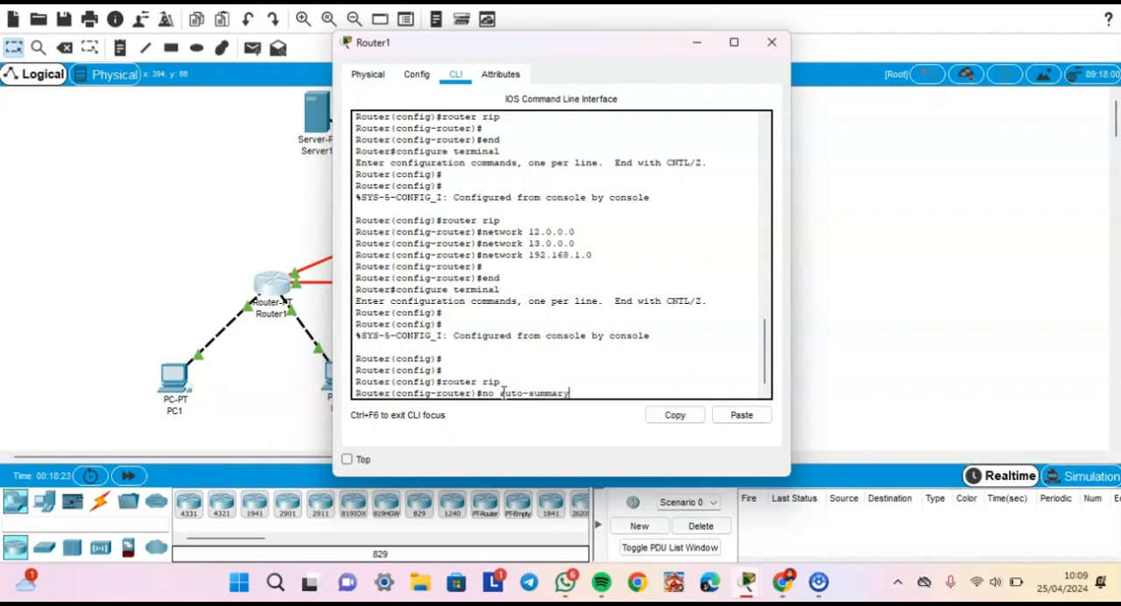
key("Return")
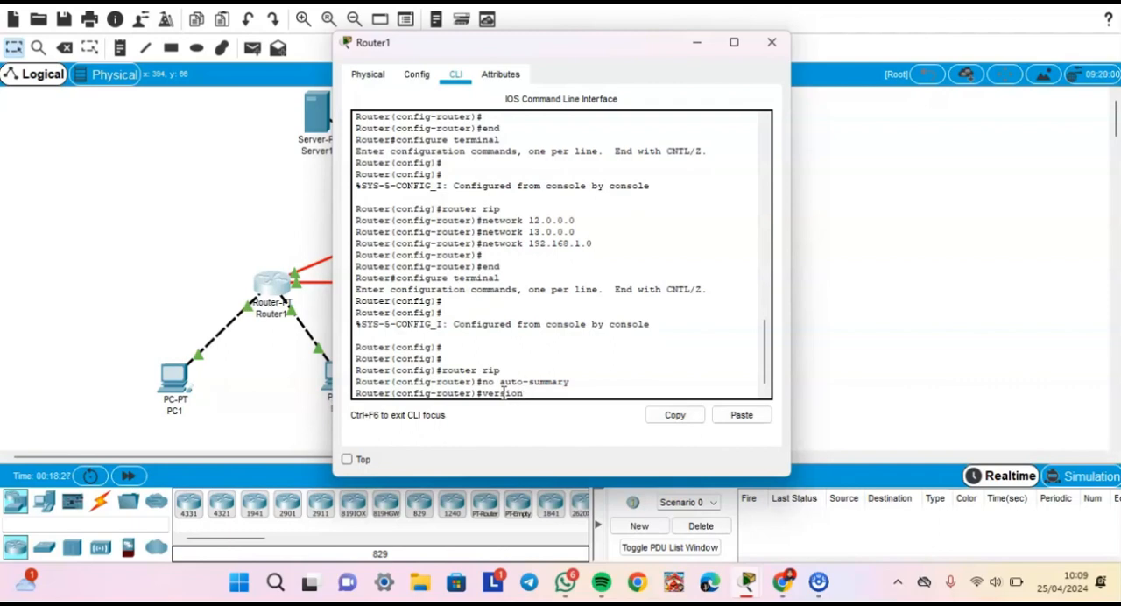
type("version 2")
key("Return")
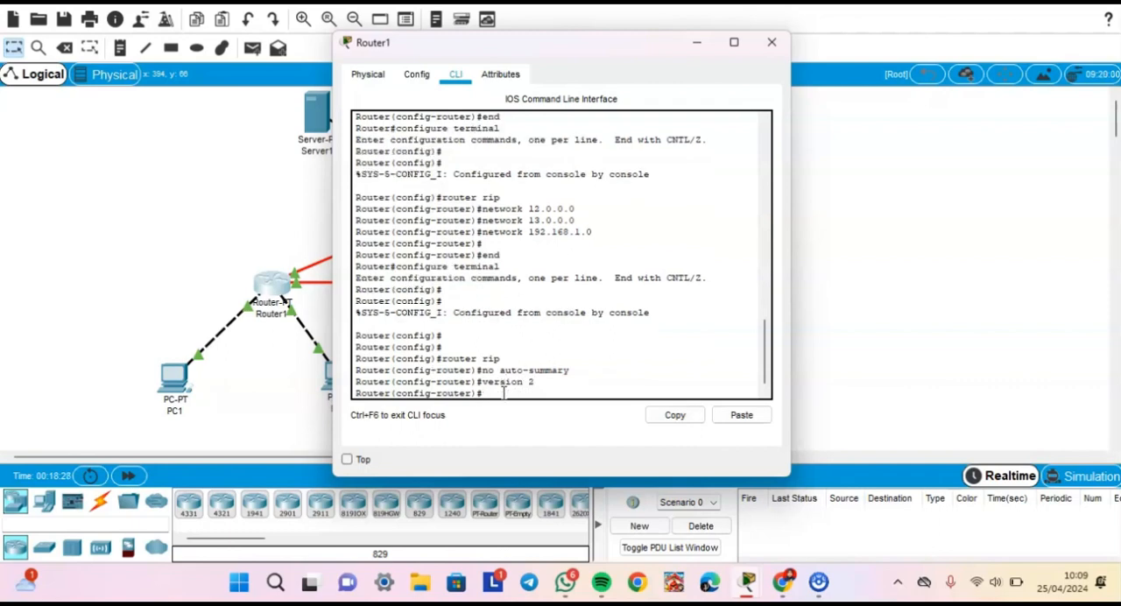
left_click(772, 43)
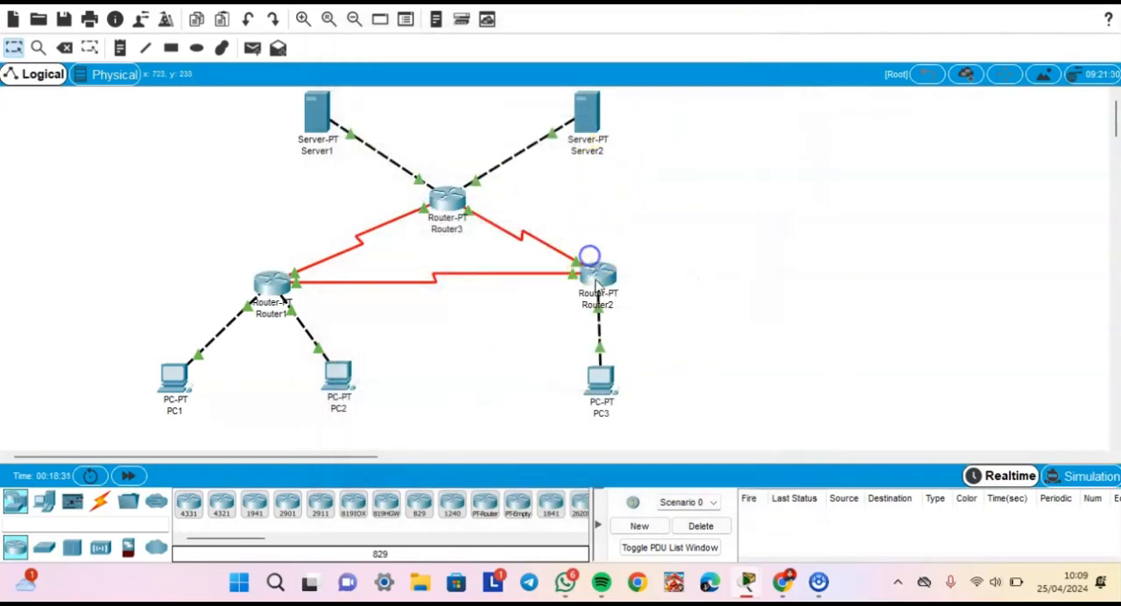
- On Router2's command line, run "no auto-summary" and "version 2" in RIP configuration mode
left_click(455, 77)
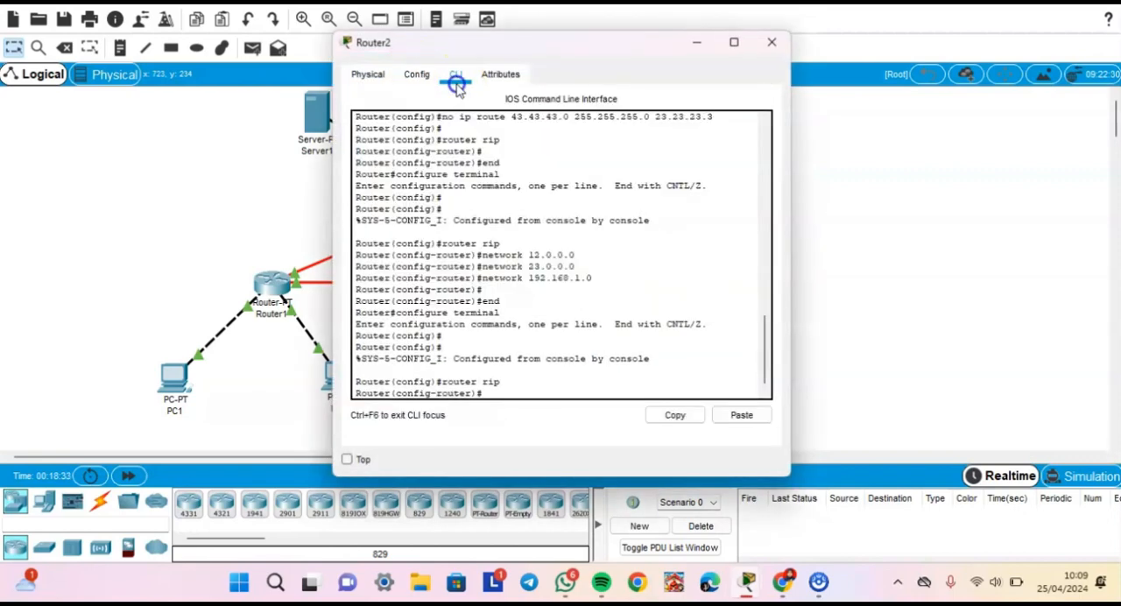
left_click(517, 397)
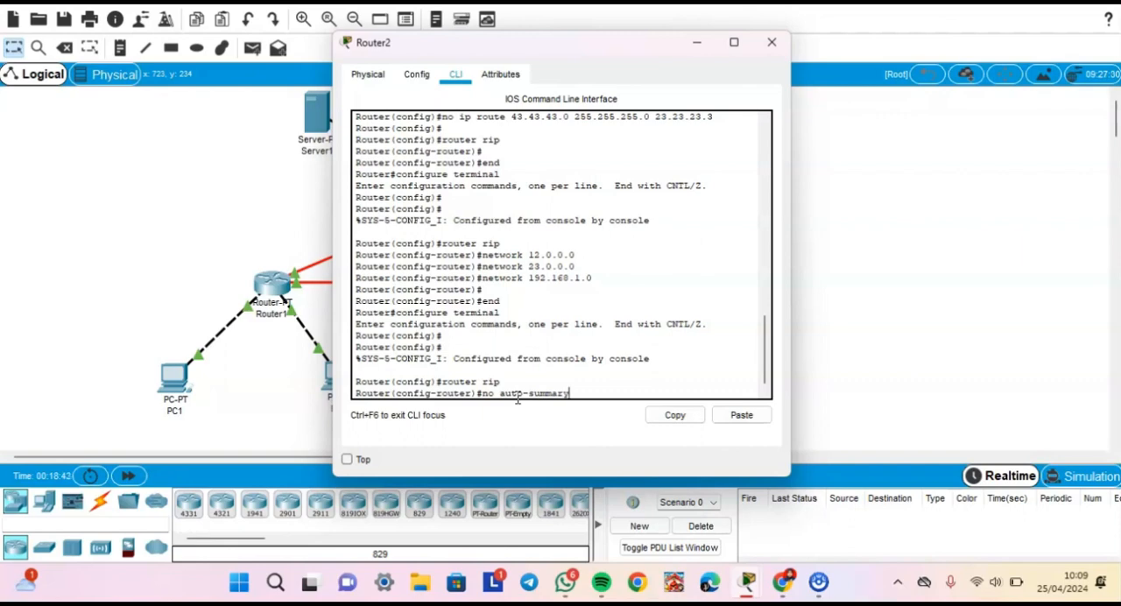
key("Return")
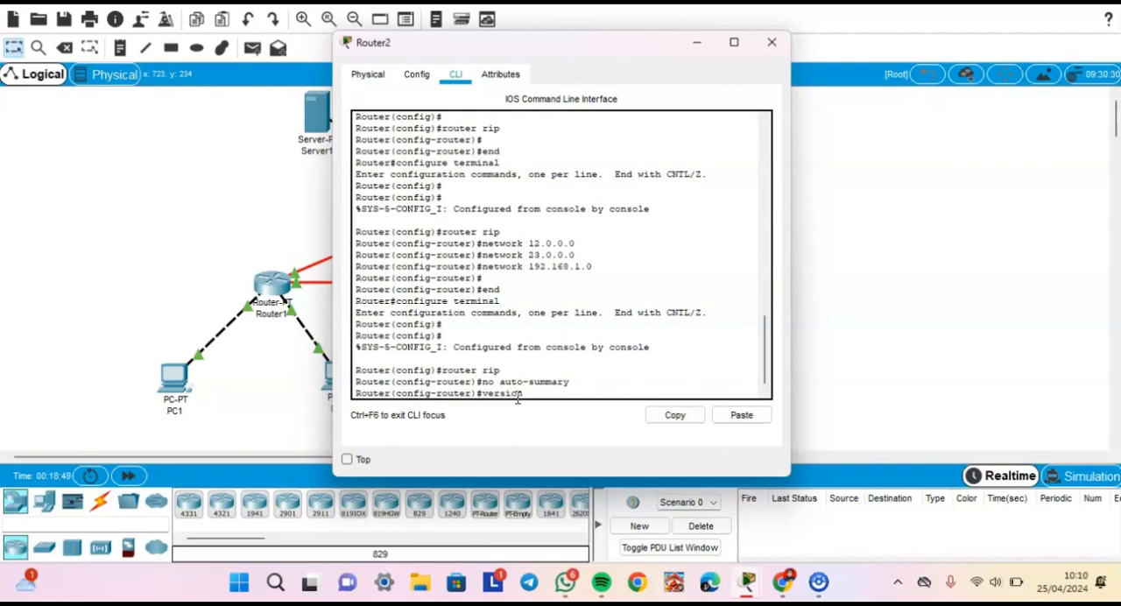
key("Return")
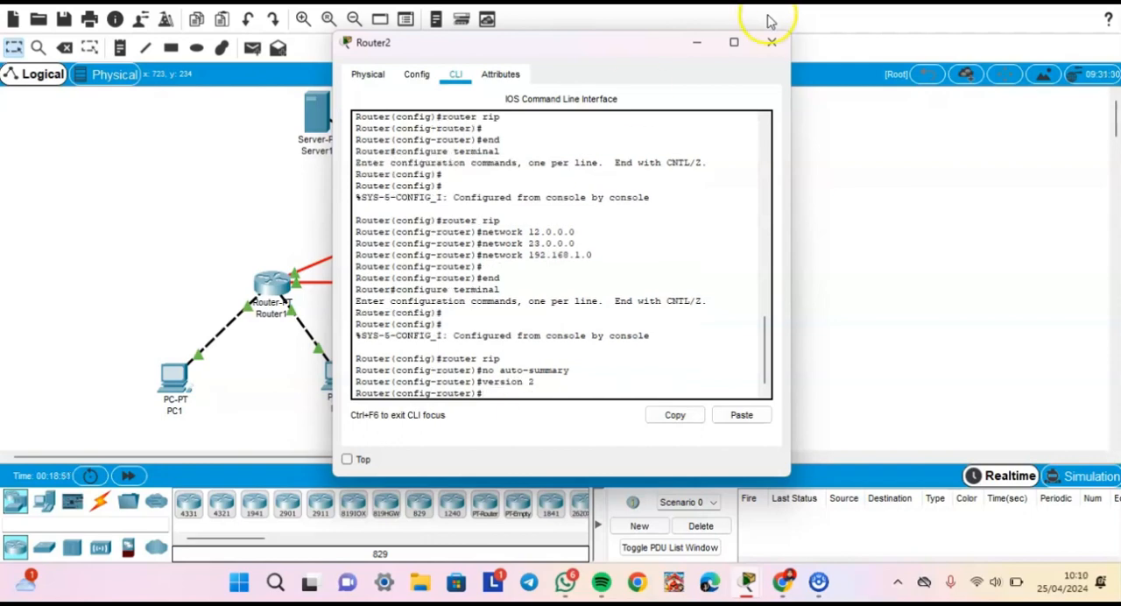
- Close Router2's window, enter "no auto summary" and "version 2" on Router3's command line, and close Router3's window
left_click(780, 41)
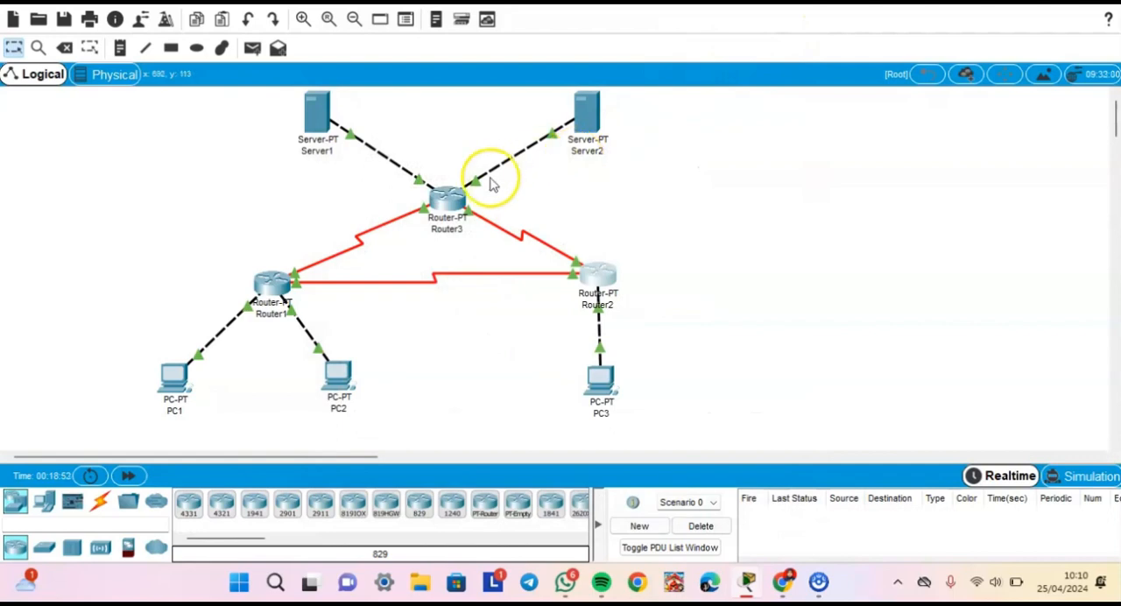
left_click(449, 199)
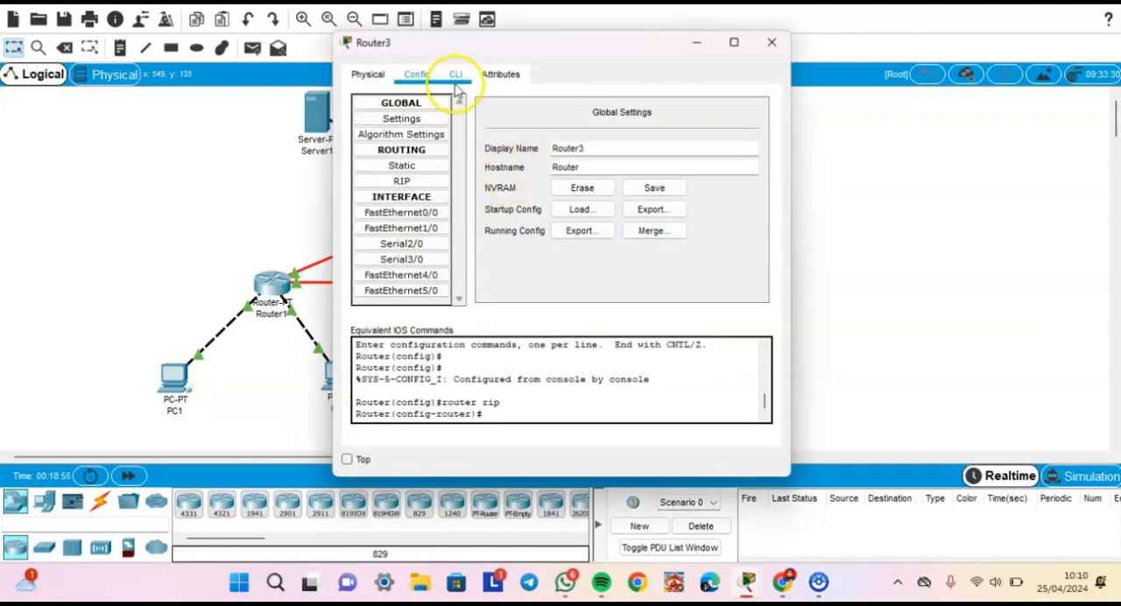
left_click(456, 77)
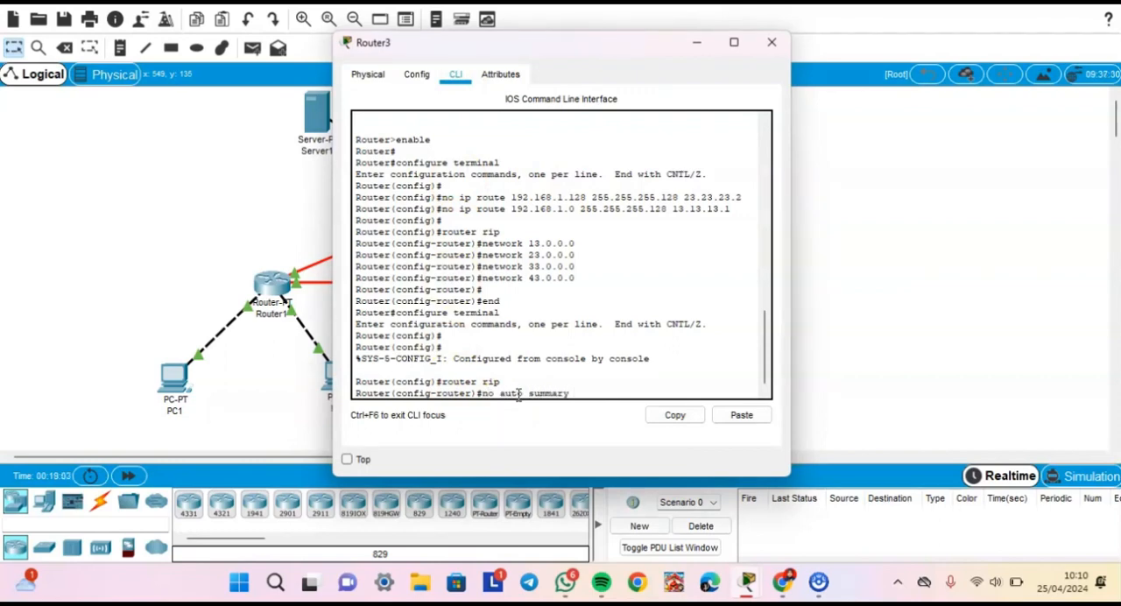
key("Return")
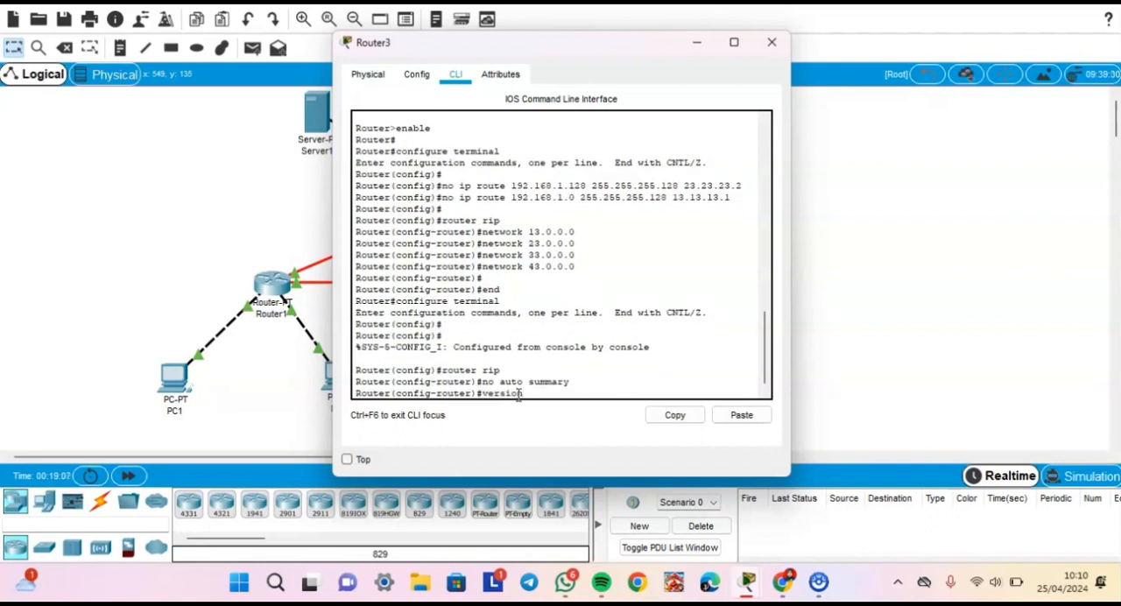
left_click(766, 43)
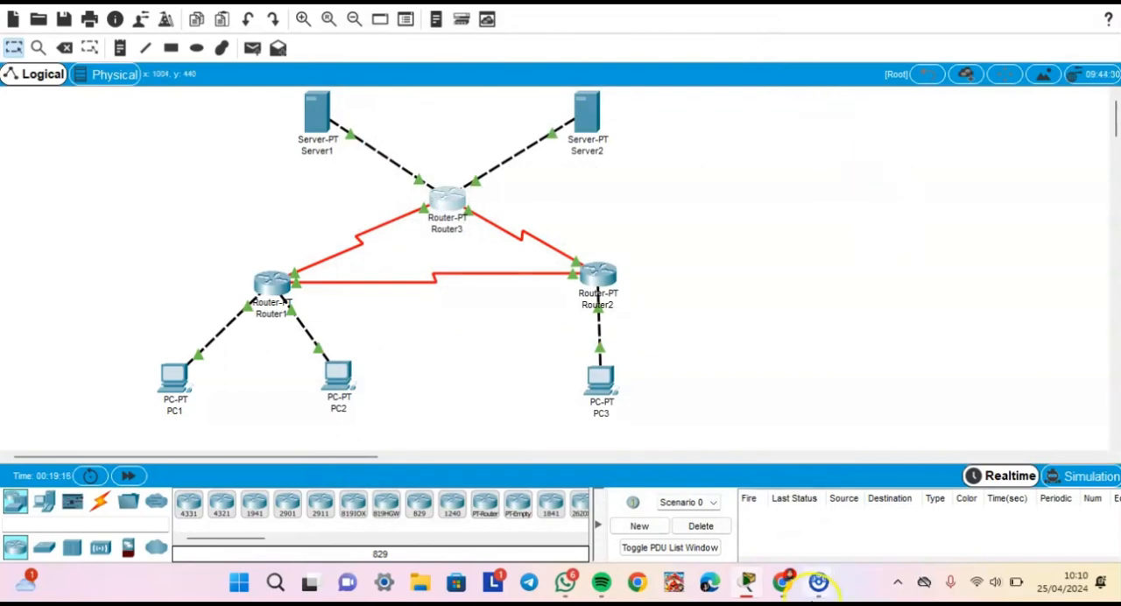
- Check the dynamic routing guide in Chrome for the save instructions, then save Router1's configuration to NVRAM in Cisco Packet Tracer and close its window
left_click(793, 582)
scroll(595, 395, "down", 3)
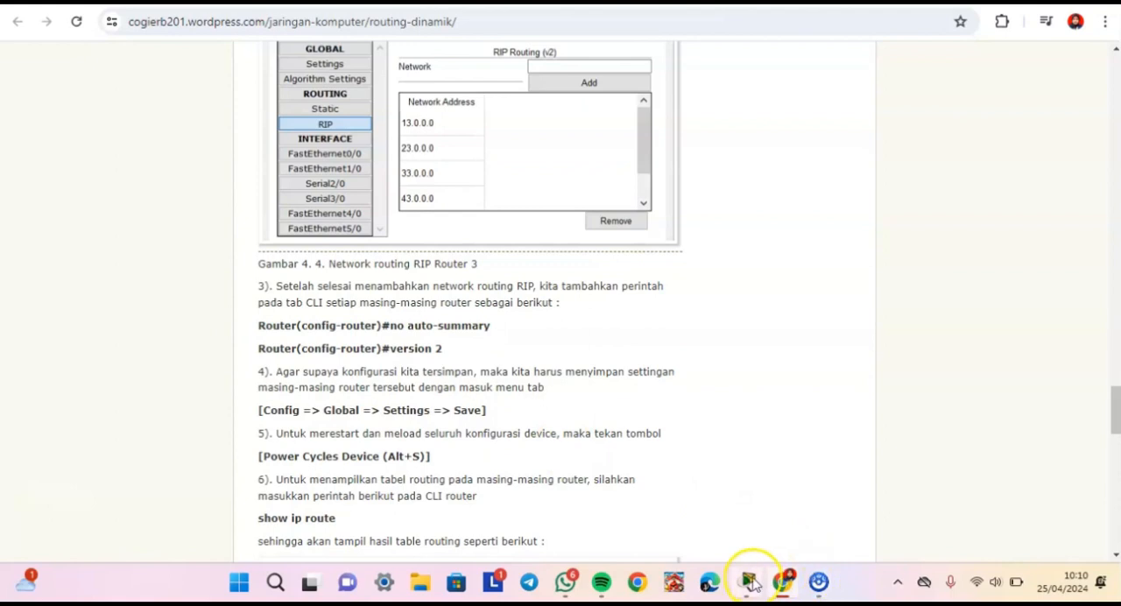
mouse_move(748, 583)
left_click(736, 523)
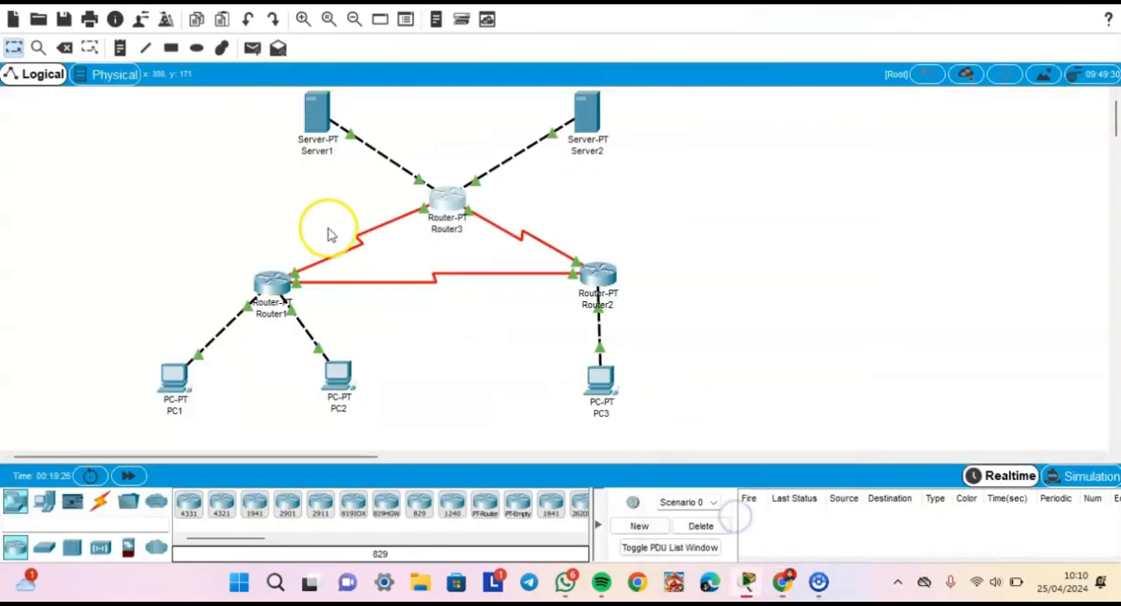
left_click(271, 294)
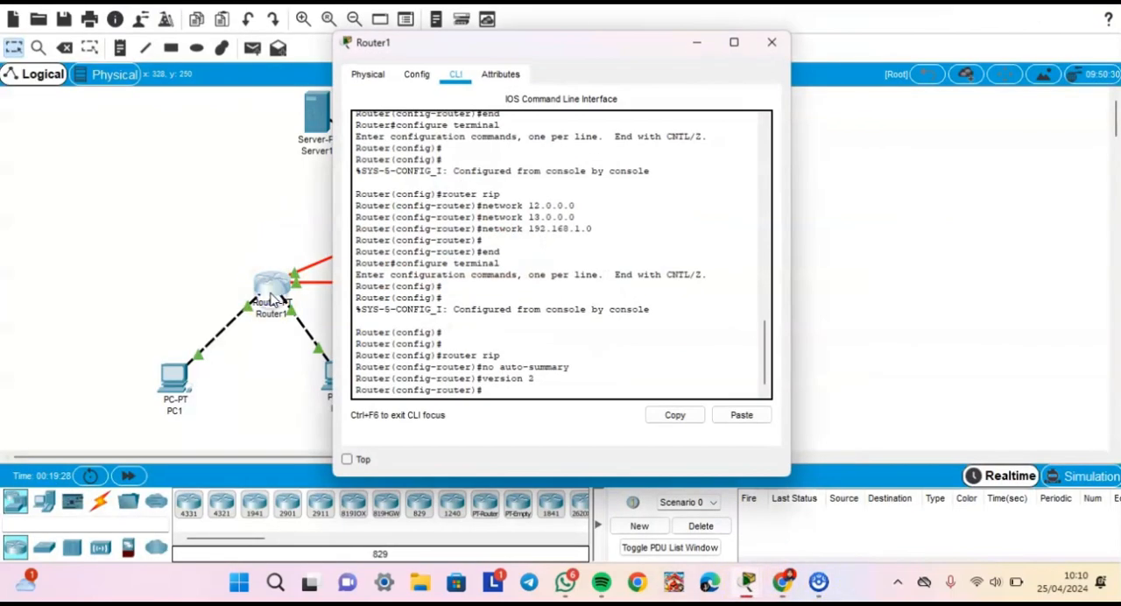
left_click(408, 77)
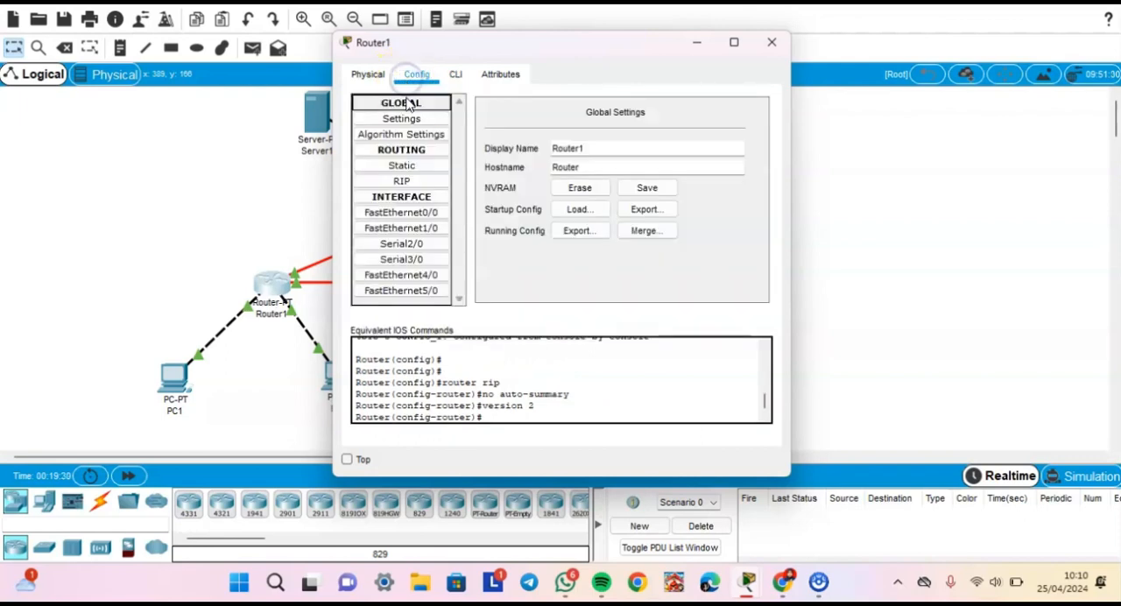
left_click(401, 119)
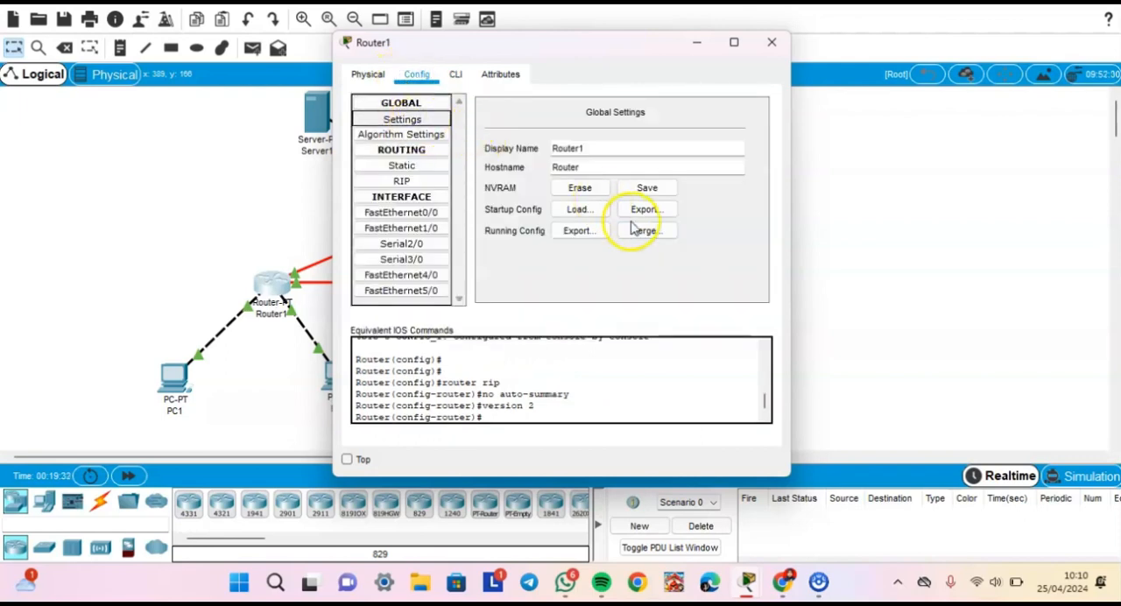
left_click(645, 190)
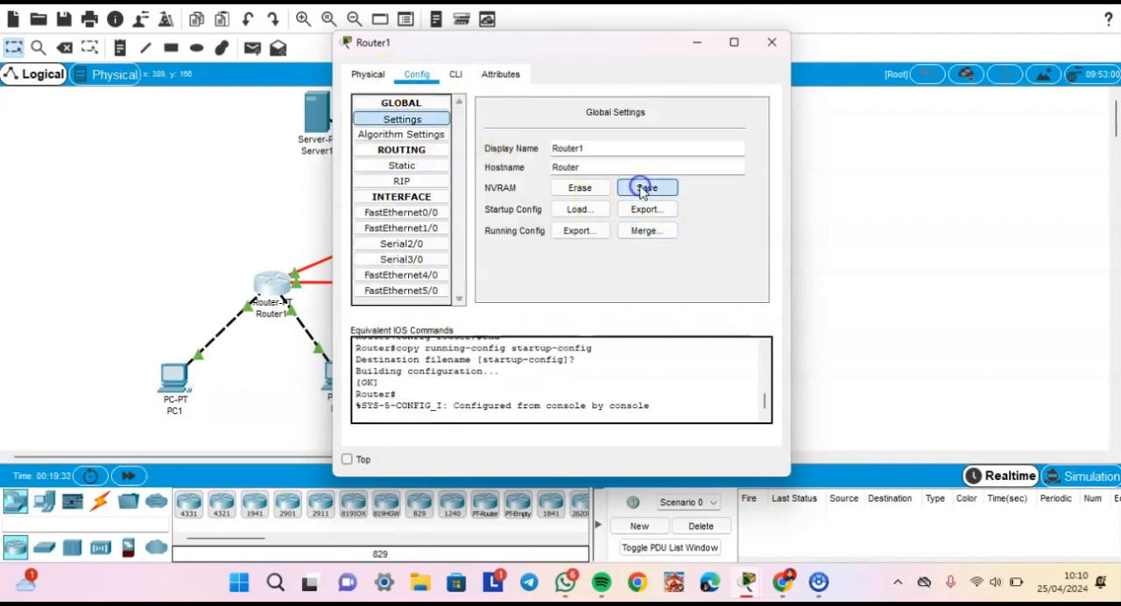
left_click(771, 42)
- Save Router2's configuration to NVRAM from its global settings and close its window
left_click(600, 268)
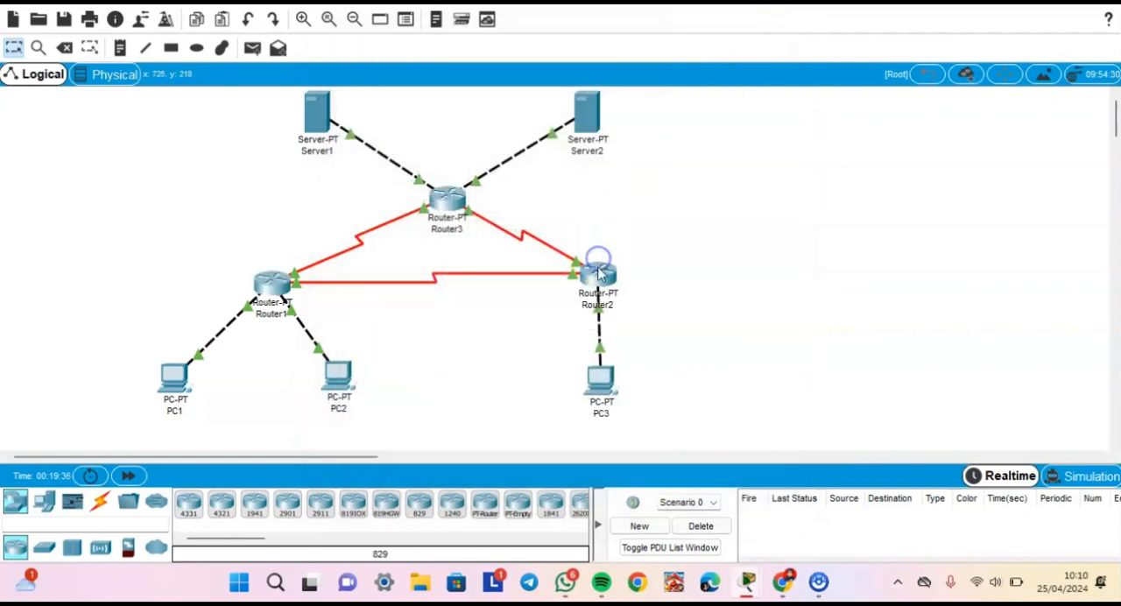
left_click(417, 75)
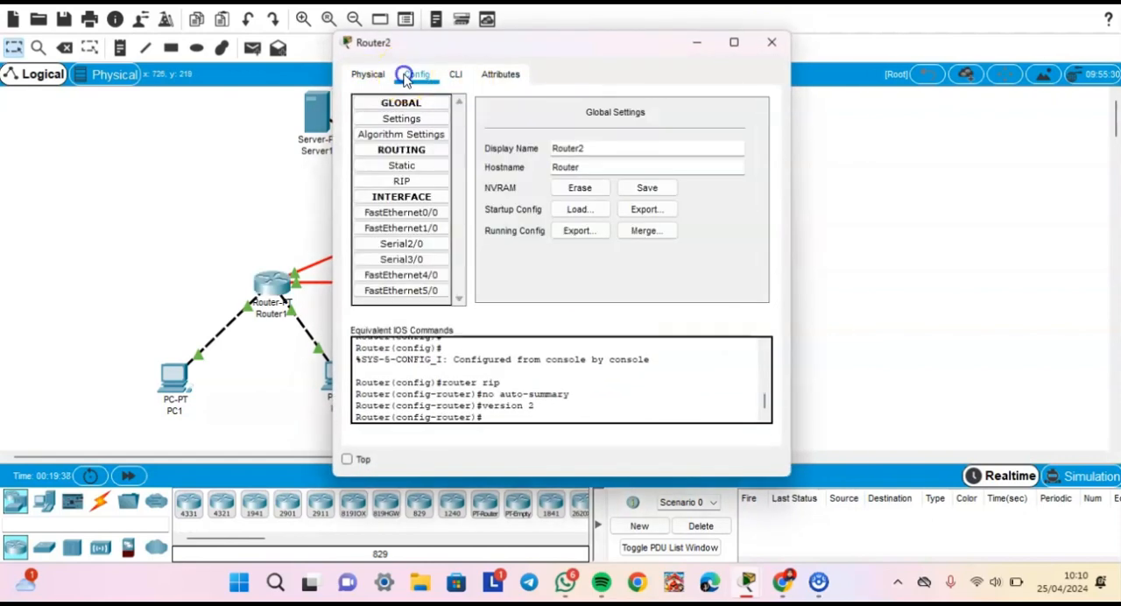
left_click(647, 187)
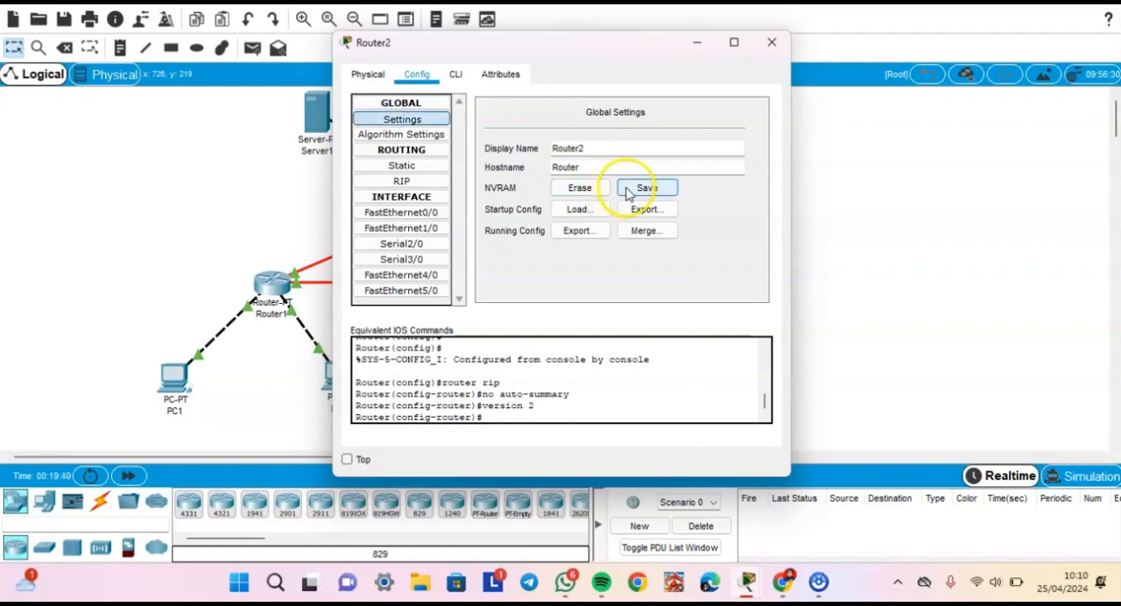
left_click(773, 44)
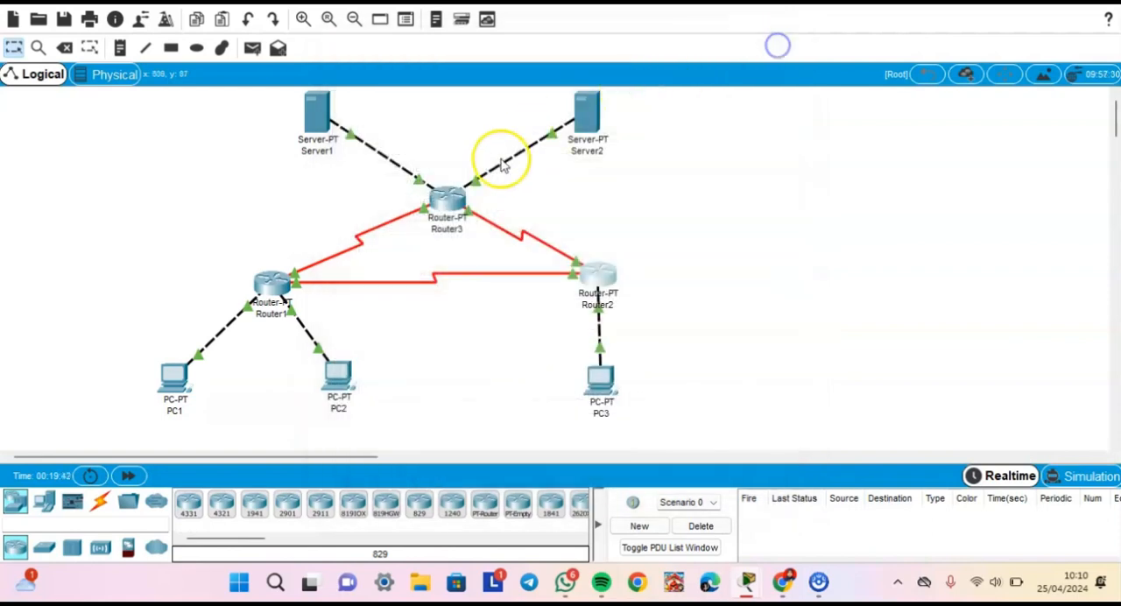
- Save Router3's configuration to NVRAM, close its window, and power cycle all devices, accepting the network reset
left_click(460, 198)
left_click(415, 76)
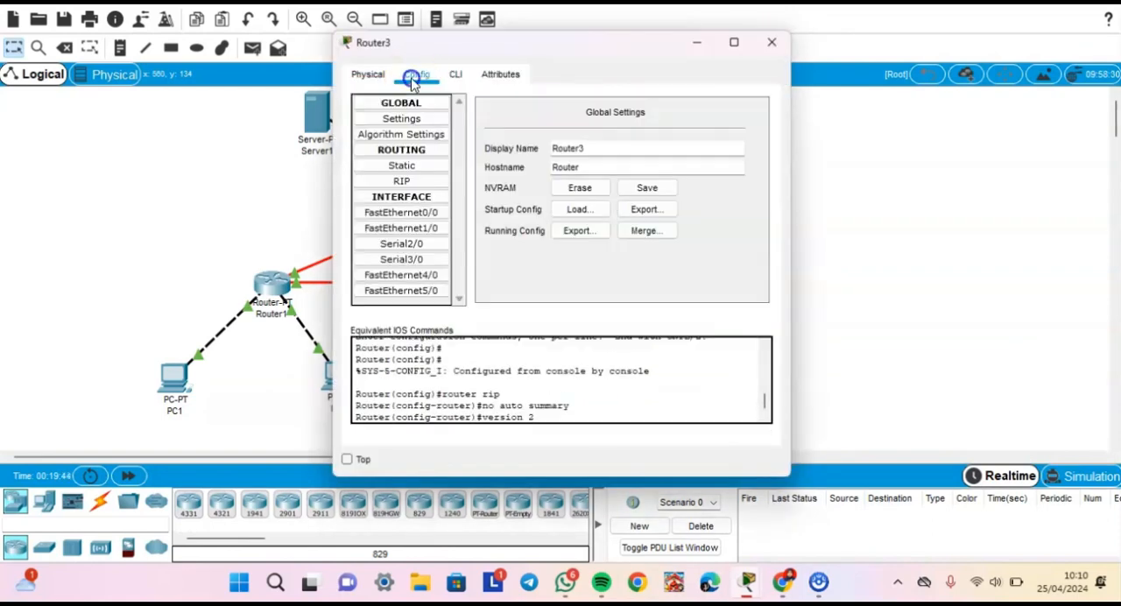
left_click(399, 125)
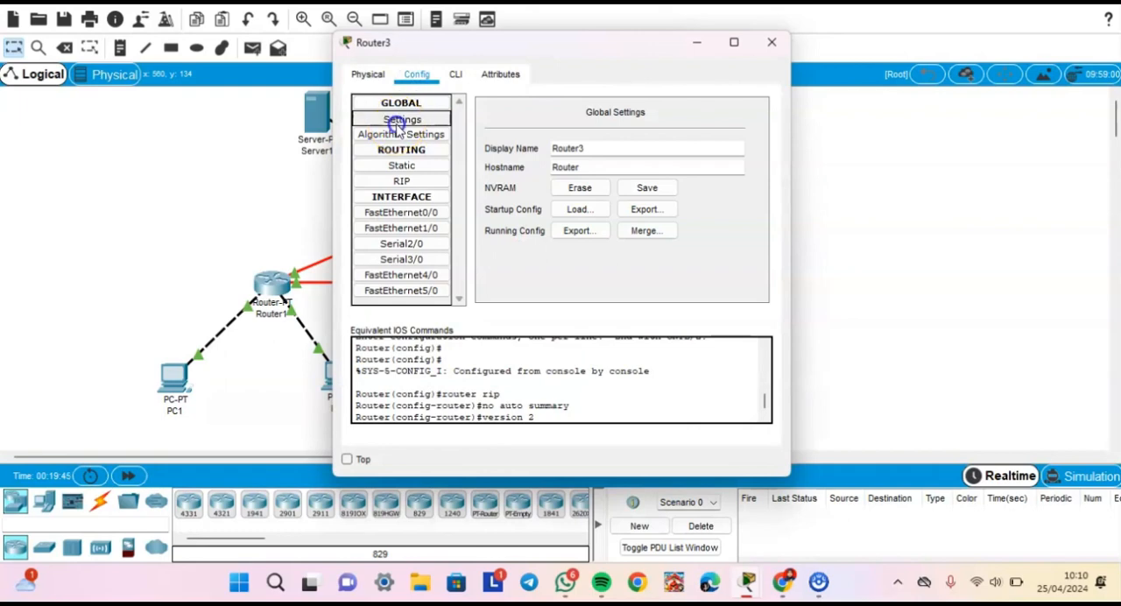
left_click(647, 188)
left_click(773, 41)
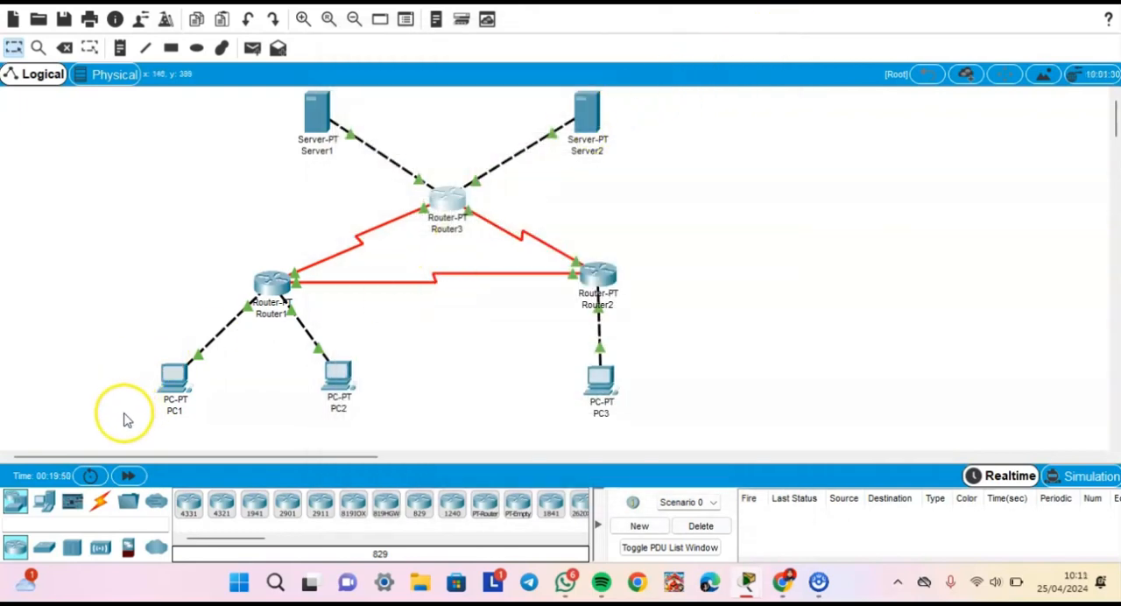
left_click(92, 476)
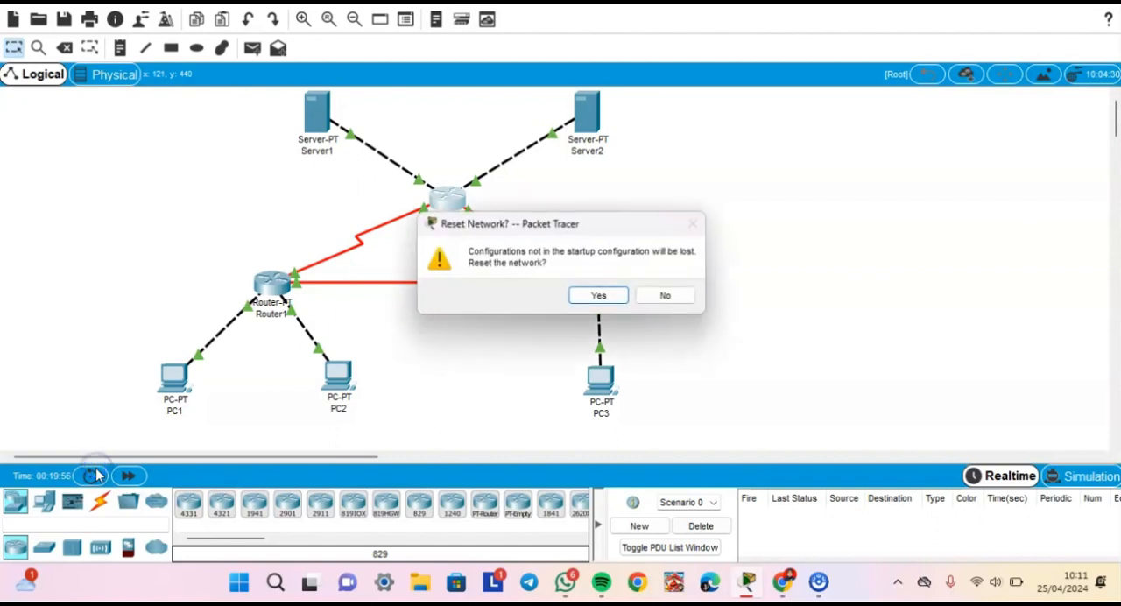
left_click(595, 296)
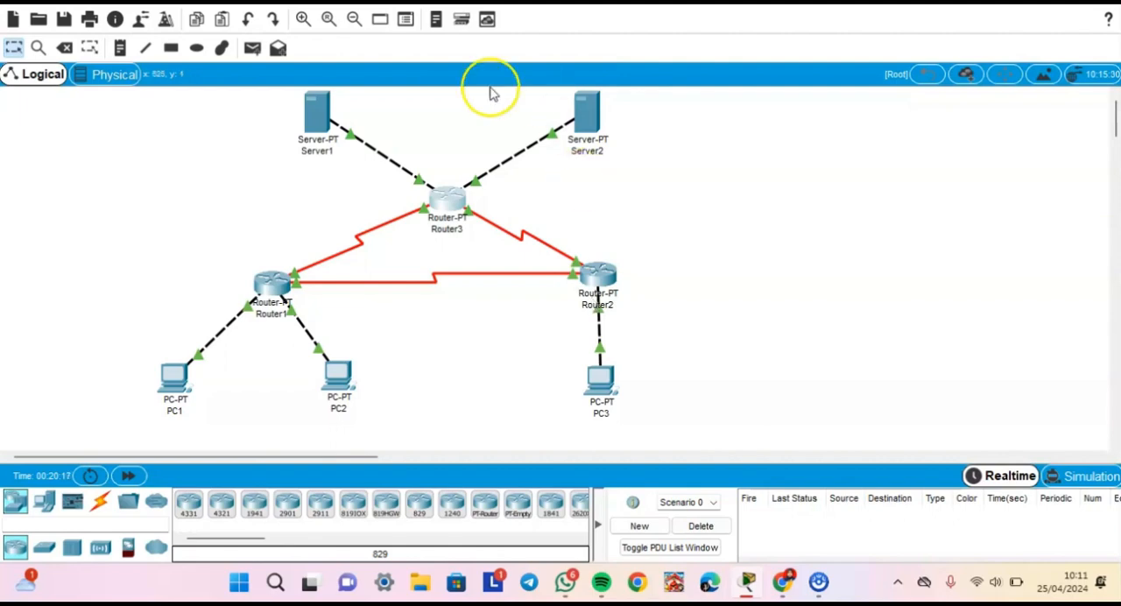
- Check the routing-table instructions in the Chrome guide, then run "show ip route" on Router1 in Cisco Packet Tracer and close its window
left_click(784, 582)
scroll(517, 419, "down", 1)
scroll(517, 416, "down", 1)
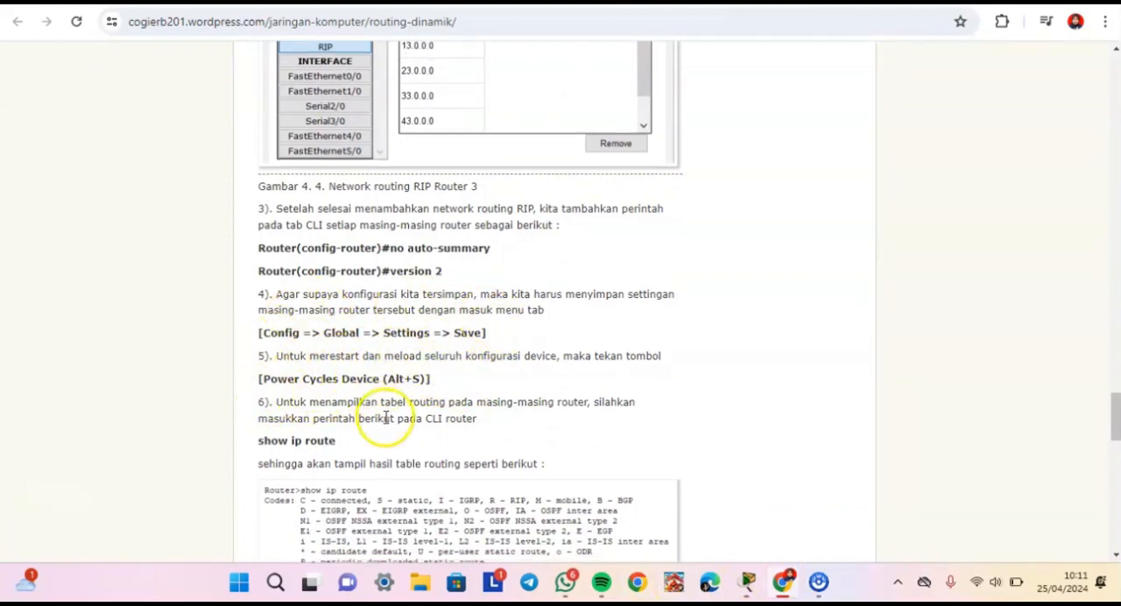
scroll(377, 418, "down", 2)
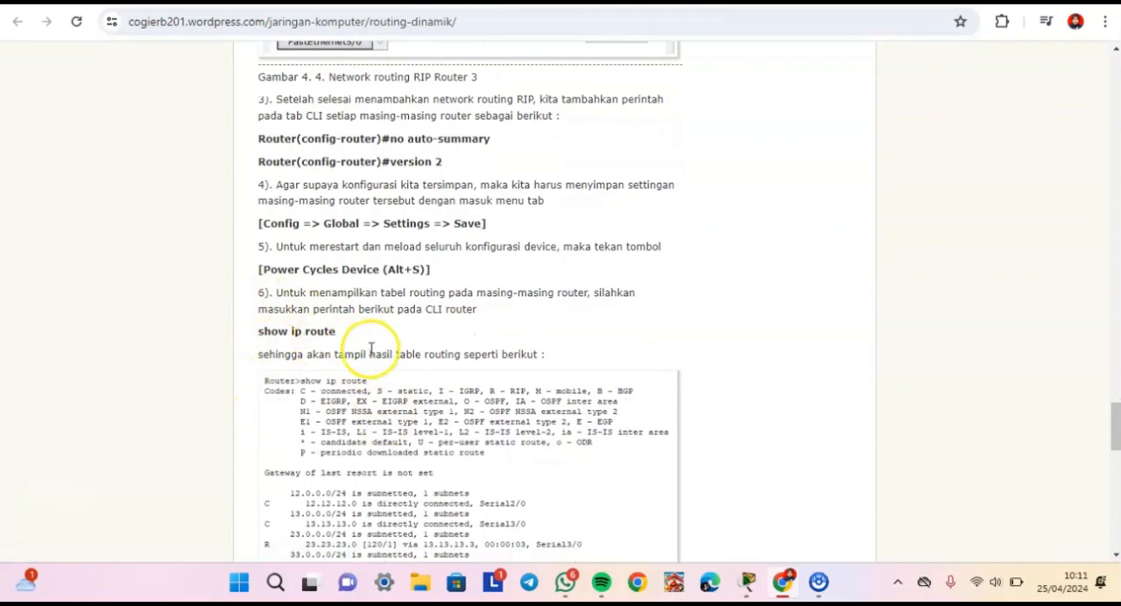
left_click(749, 583)
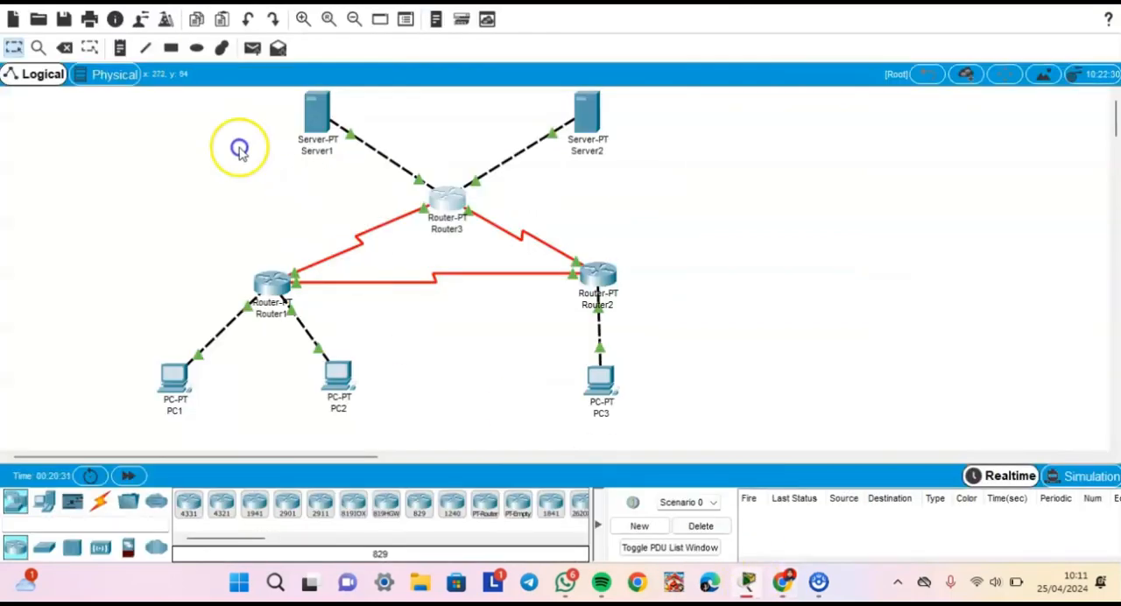
left_click(272, 300)
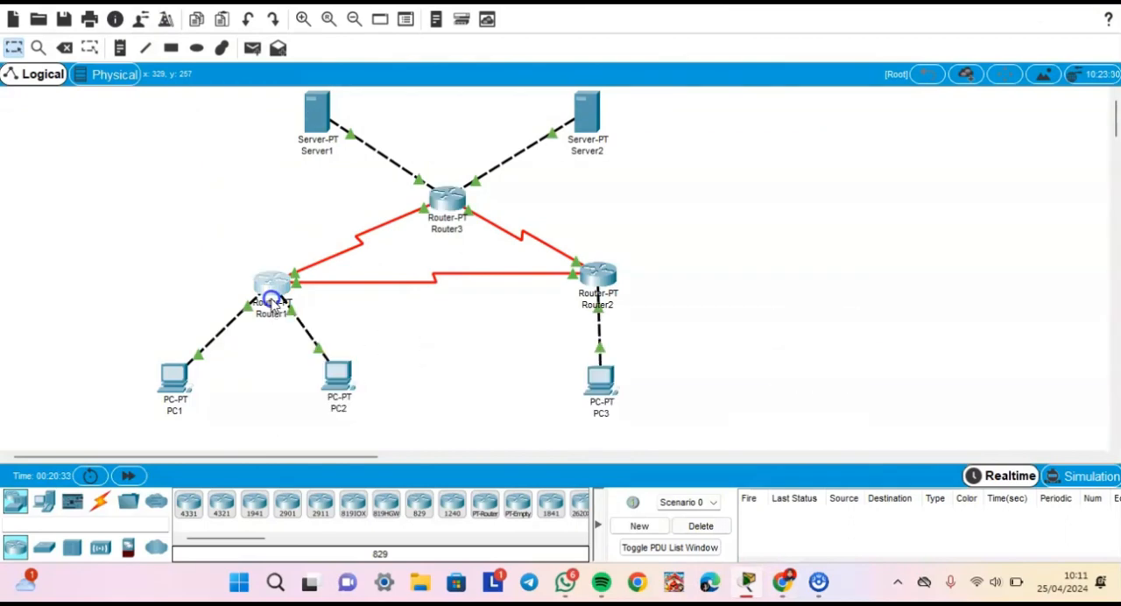
left_click(456, 76)
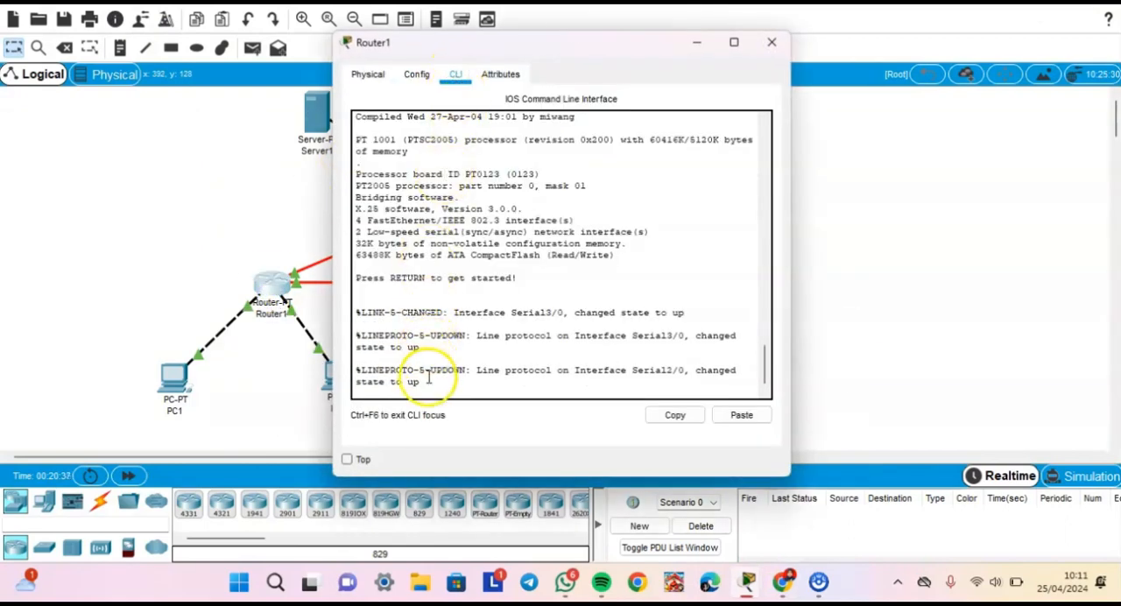
key("Return")
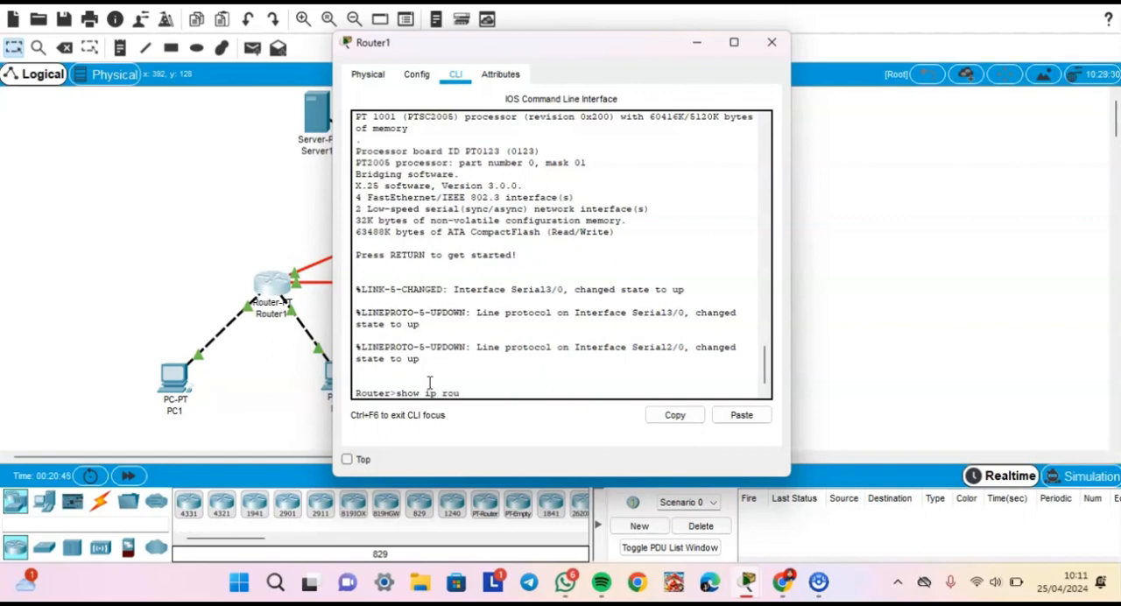
key("Return")
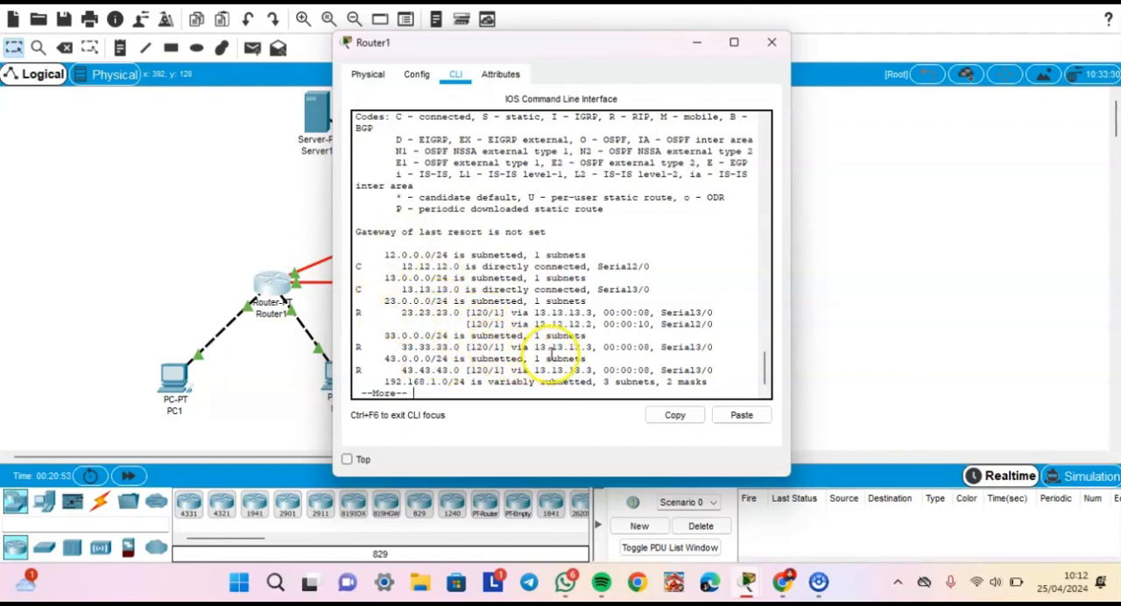
left_click(770, 43)
- Display Router2's routing table with "show ip route" on its command line and close its window
left_click(600, 274)
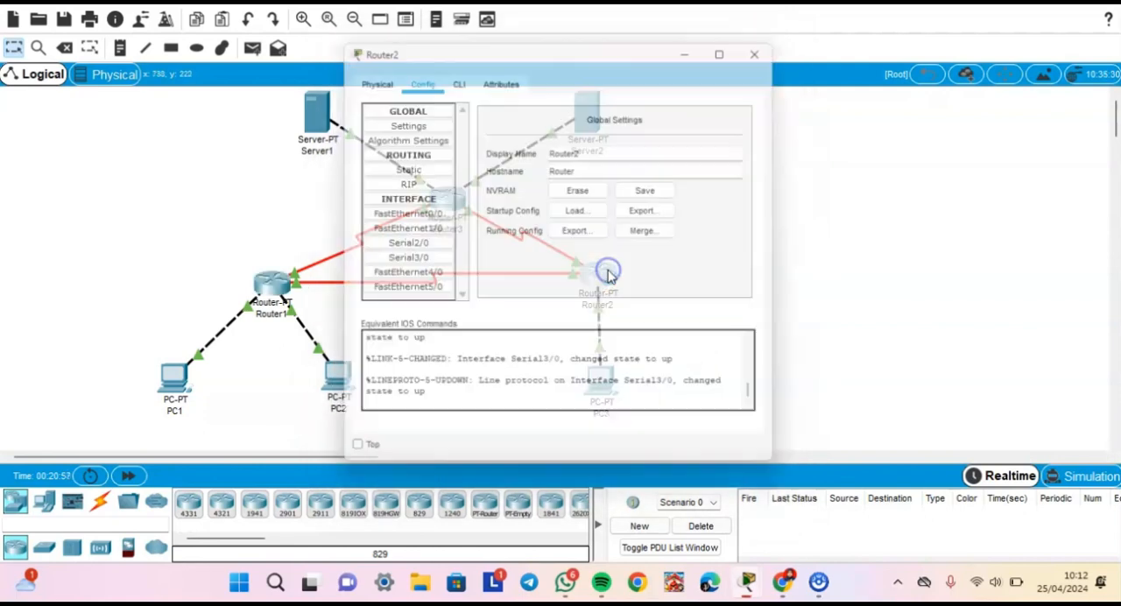
left_click(456, 76)
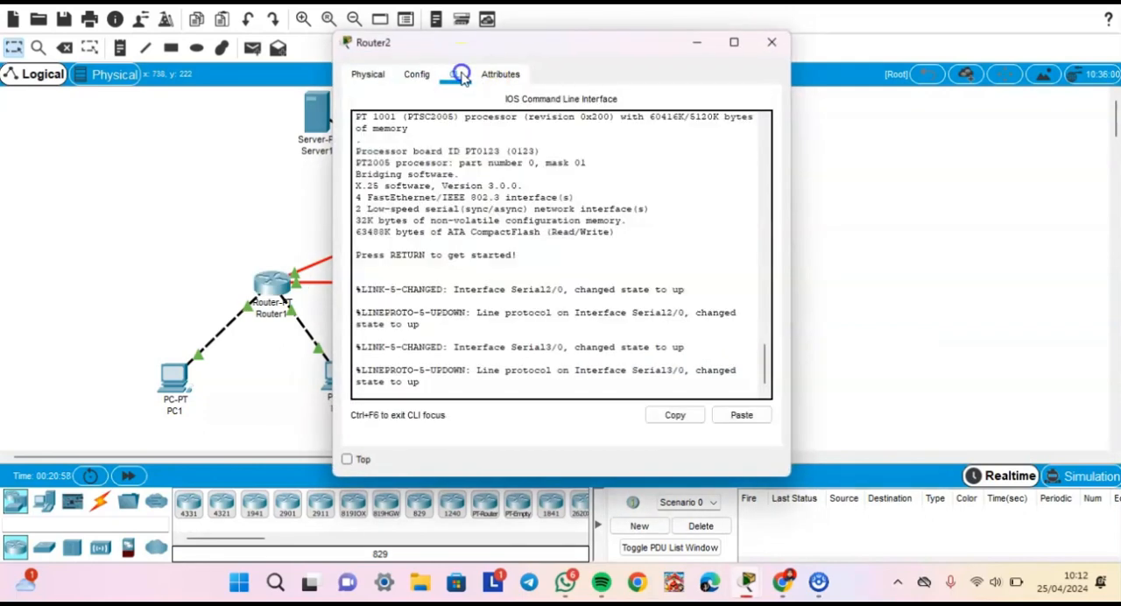
left_click(440, 386)
key("Return")
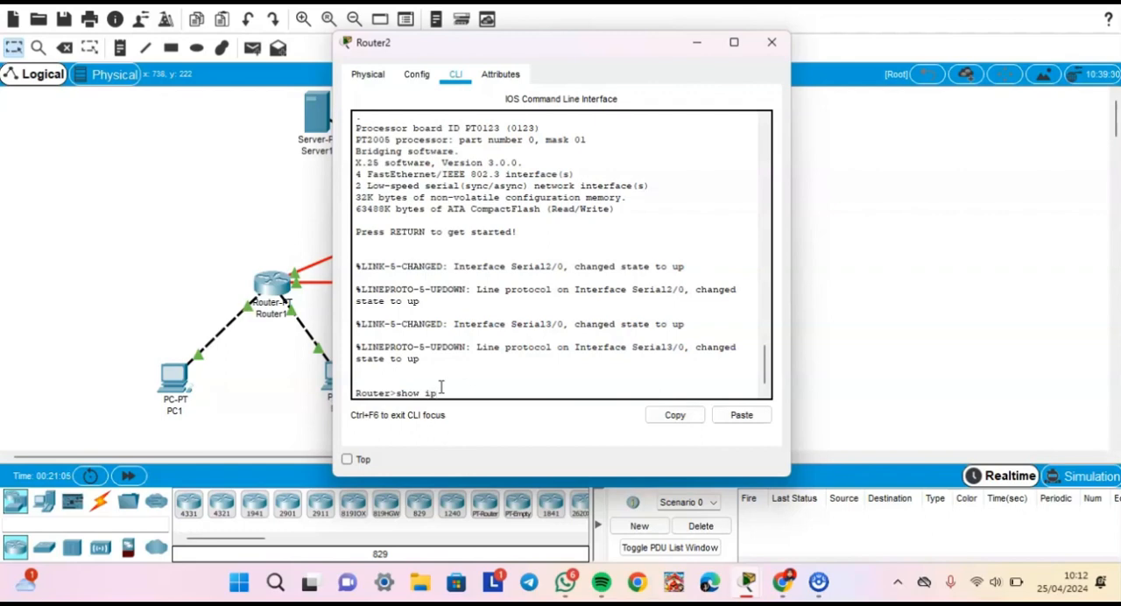
type("show ip route")
key("Return")
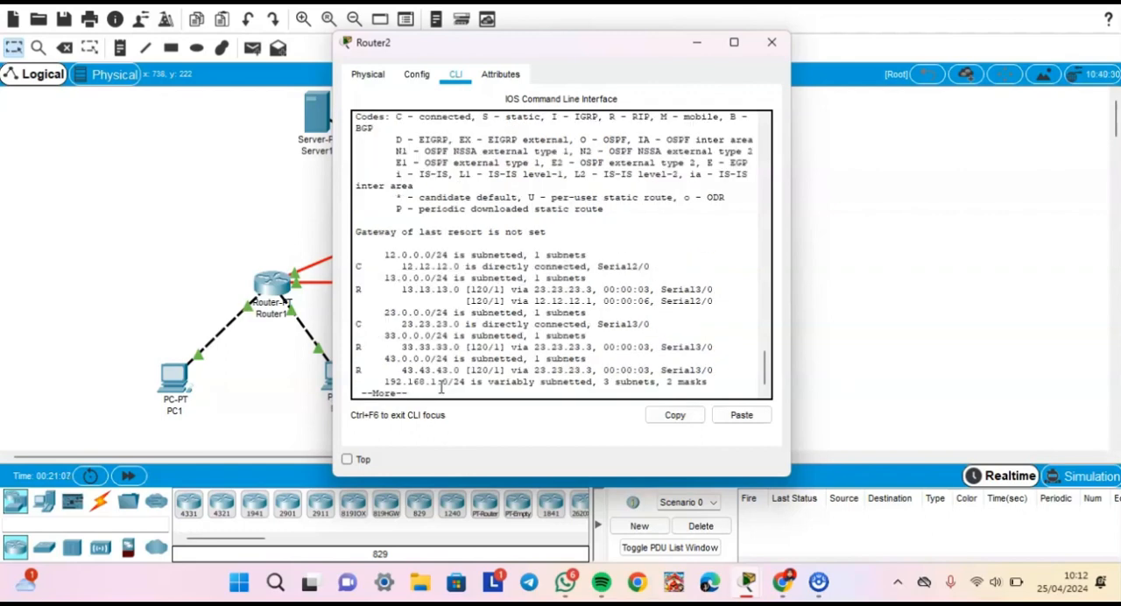
left_click(772, 42)
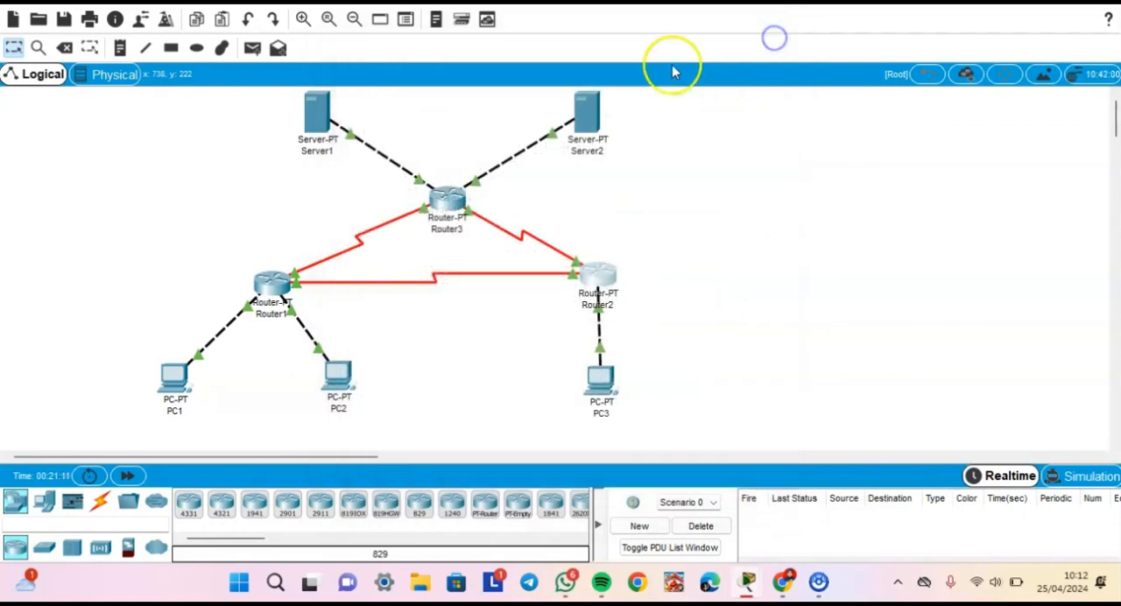
- Display Router3's routing table with "show ip route" on its command line
left_click(448, 192)
left_click(455, 75)
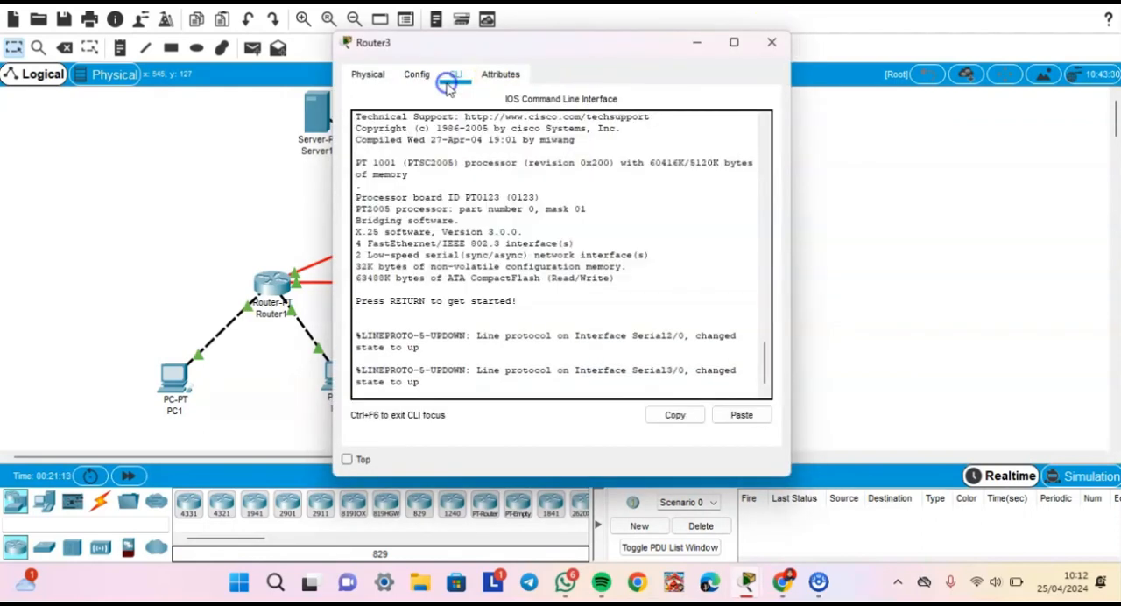
left_click(432, 390)
key("Return")
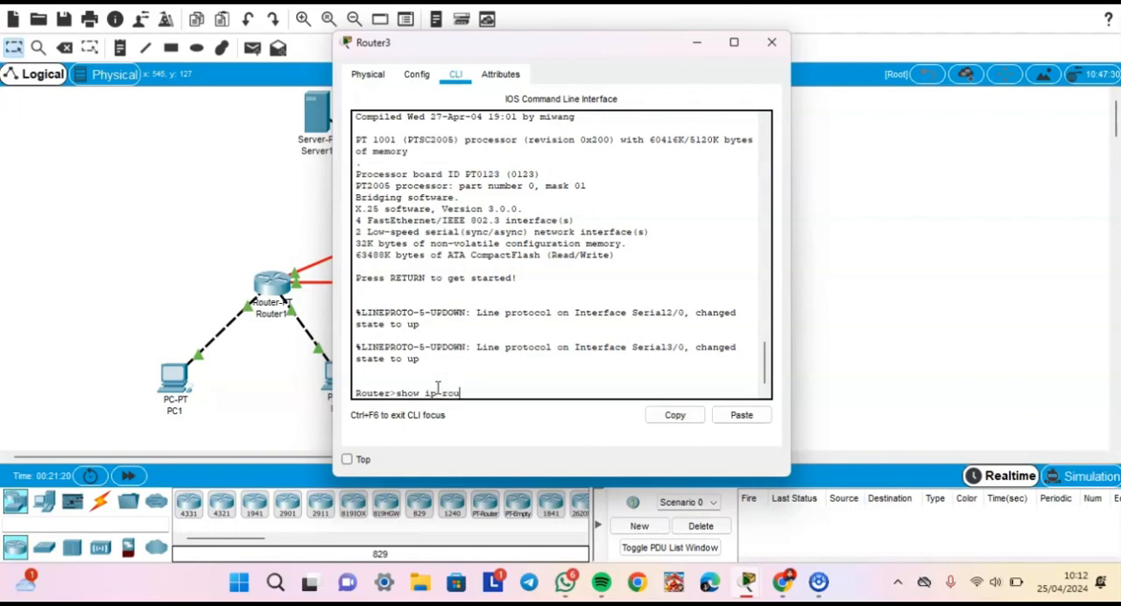
key("Return")
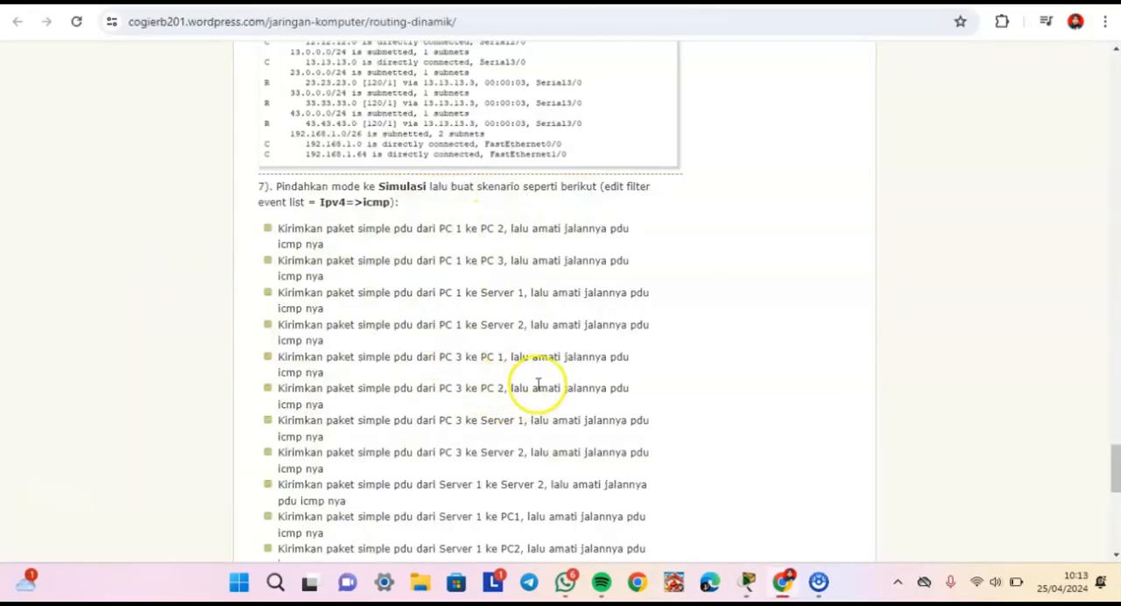
- Read the simulation scenarios in item 7 of the Chrome guide, then add a simple PDU from PC1 to PC2 in Cisco Packet Tracer
scroll(533, 388, "down", 3)
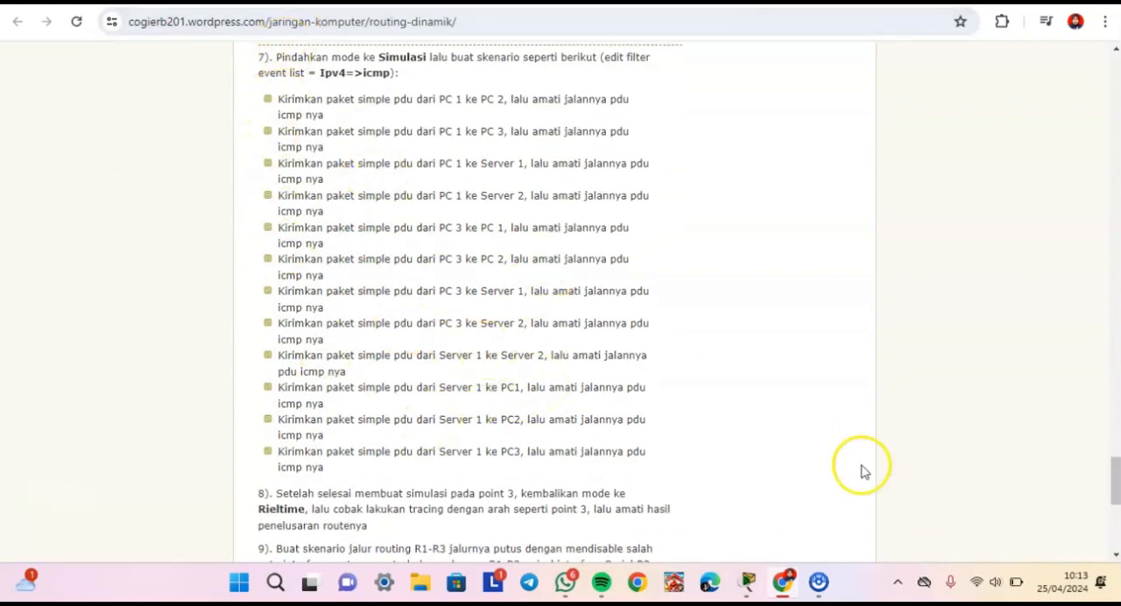
left_click(749, 585)
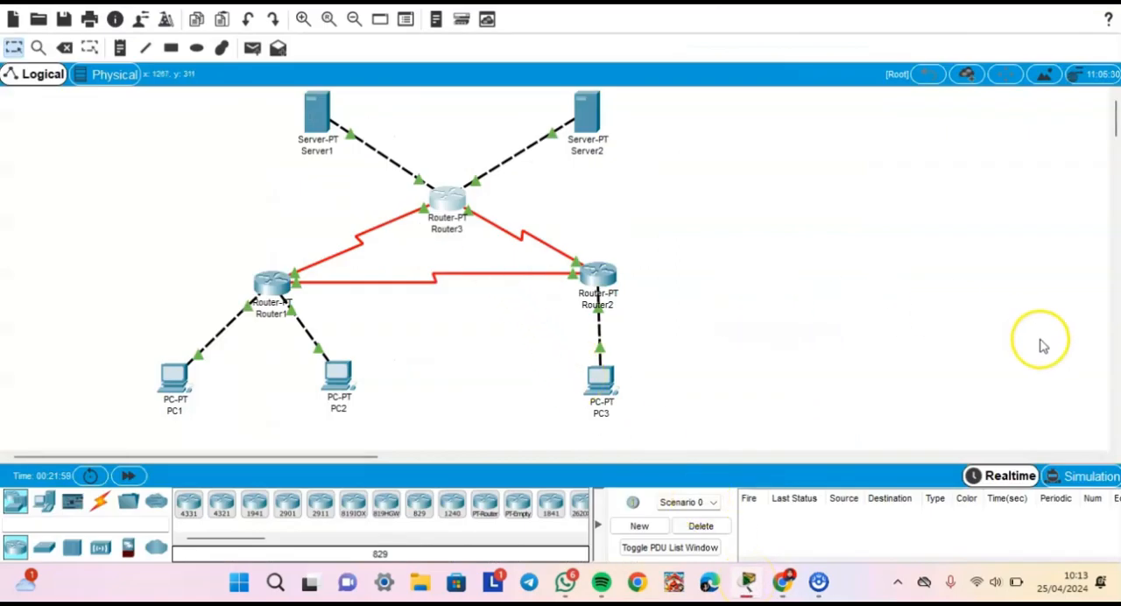
left_click(254, 49)
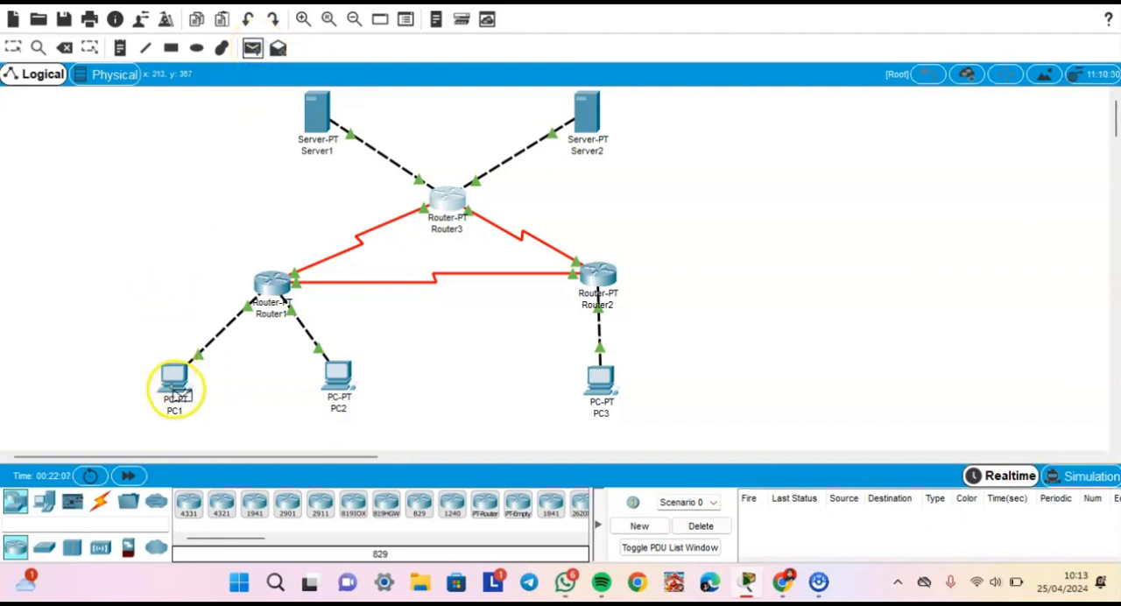
left_click(177, 391)
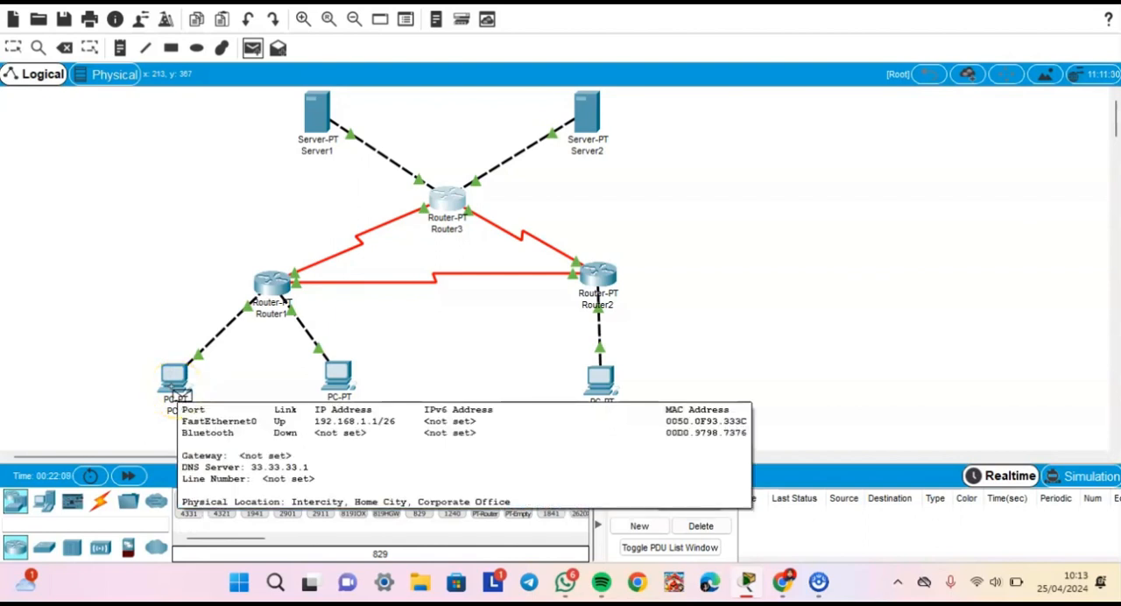
left_click(339, 394)
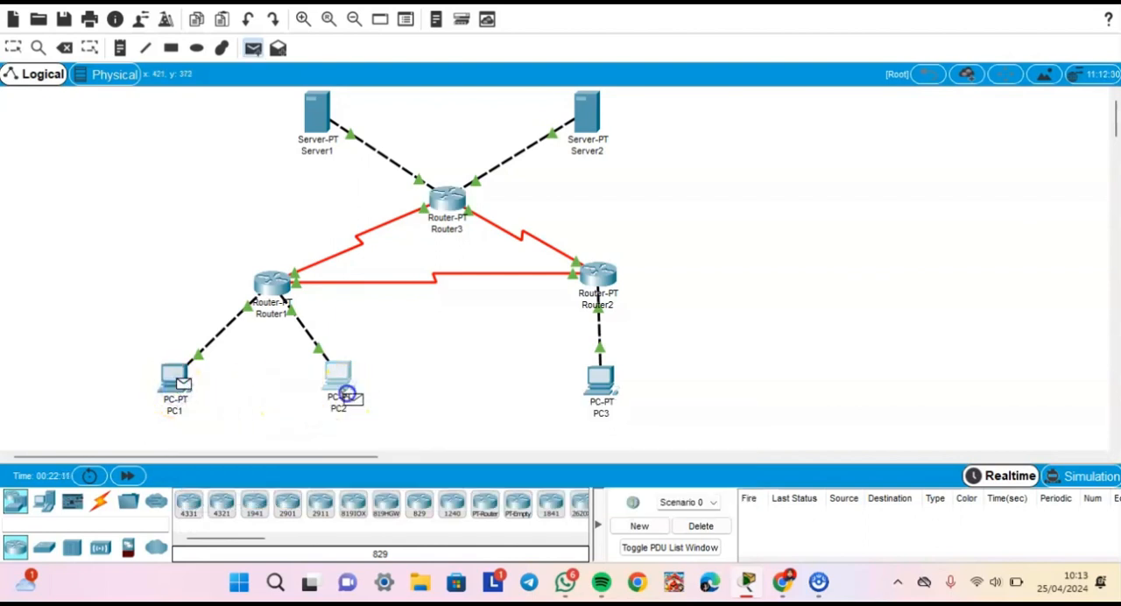
- Switch to Simulation mode, play the PC1-to-PC2 packet's full route, reset the simulation and delete the scenario
left_click(1070, 477)
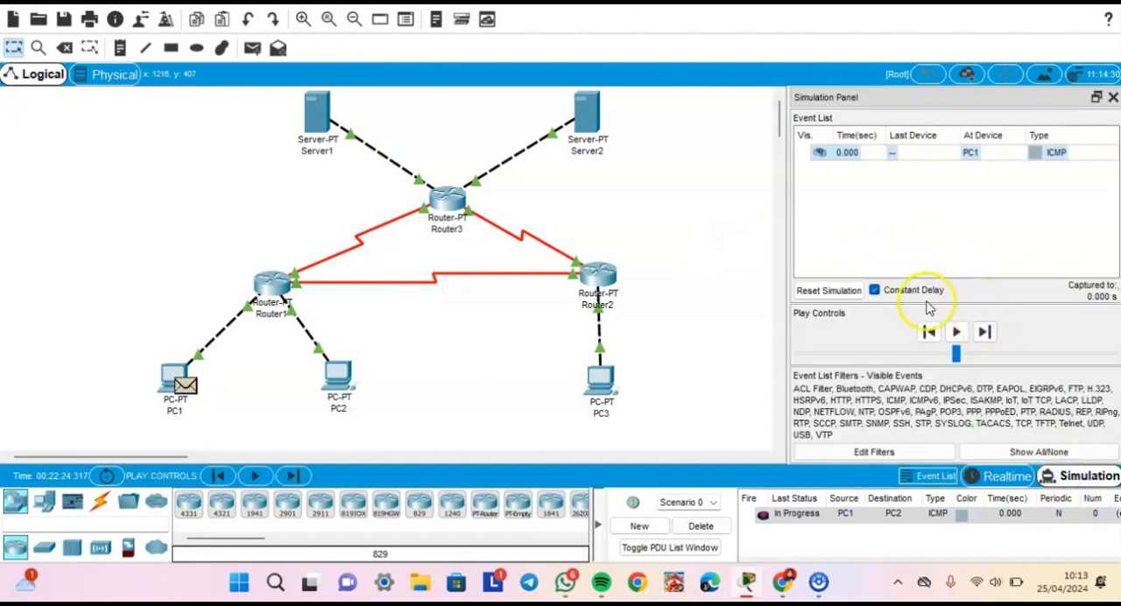
left_click(958, 331)
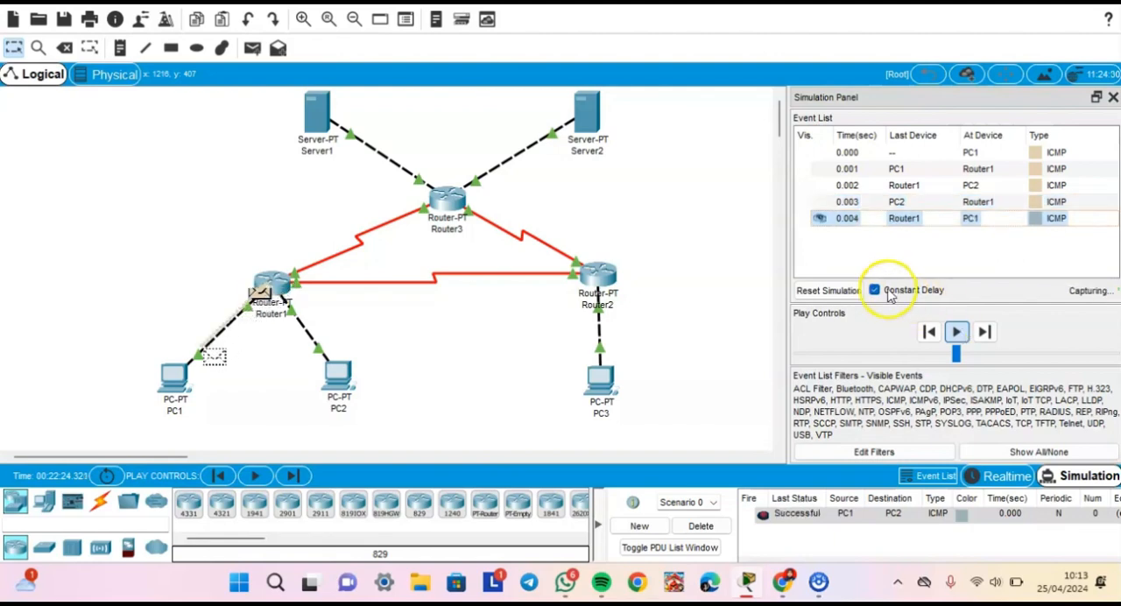
left_click(825, 300)
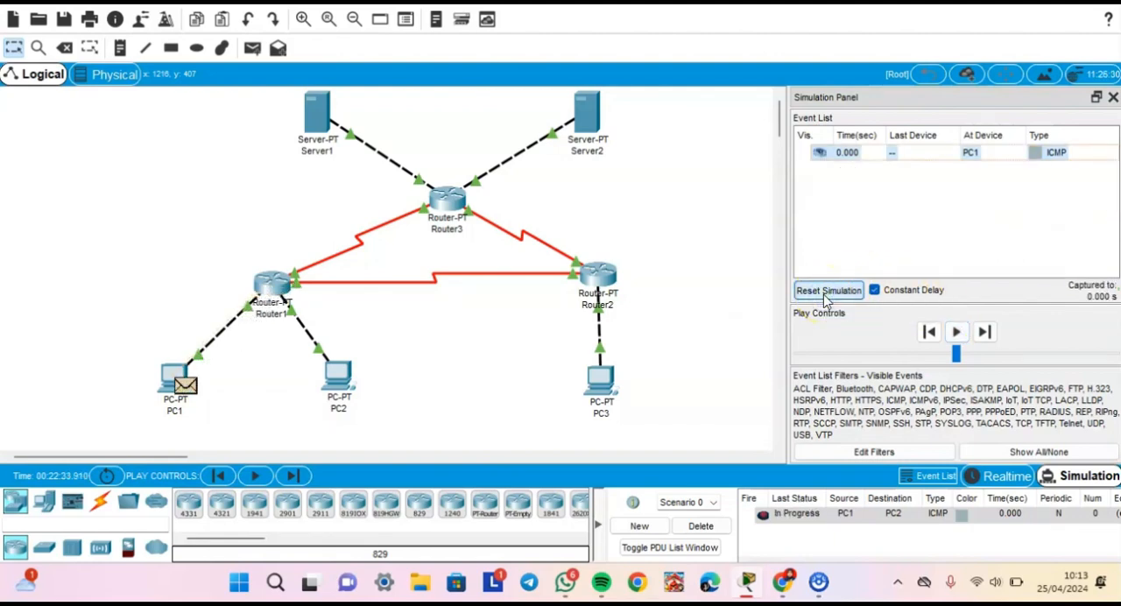
left_click(692, 528)
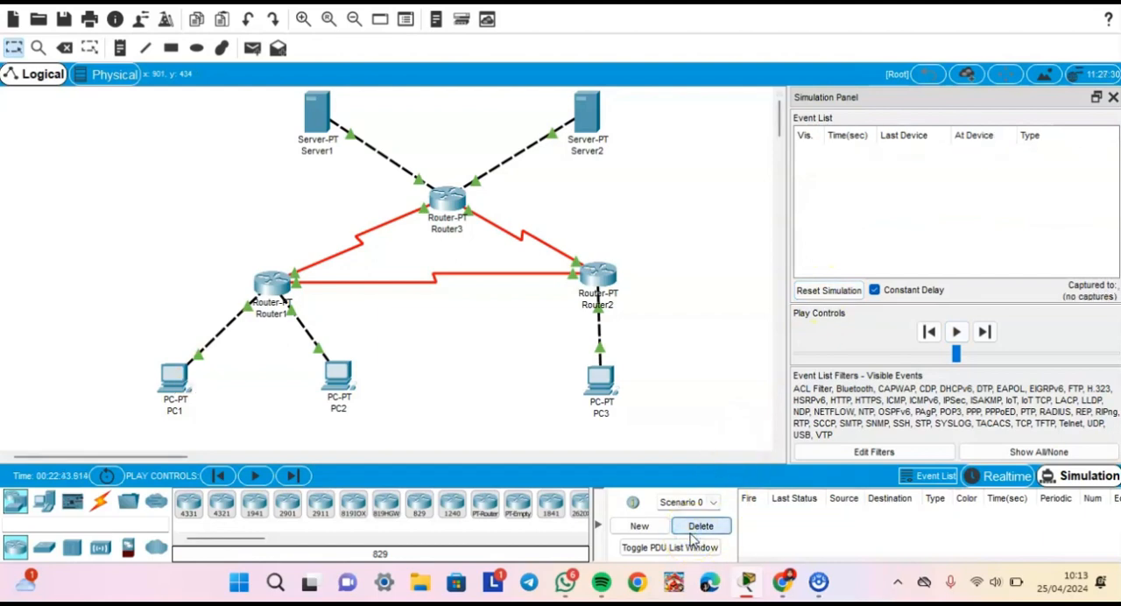
- Check the next scenario in the Chrome guide, then add a simple PDU from PC1 to PC3 in Cisco Packet Tracer
left_click(788, 582)
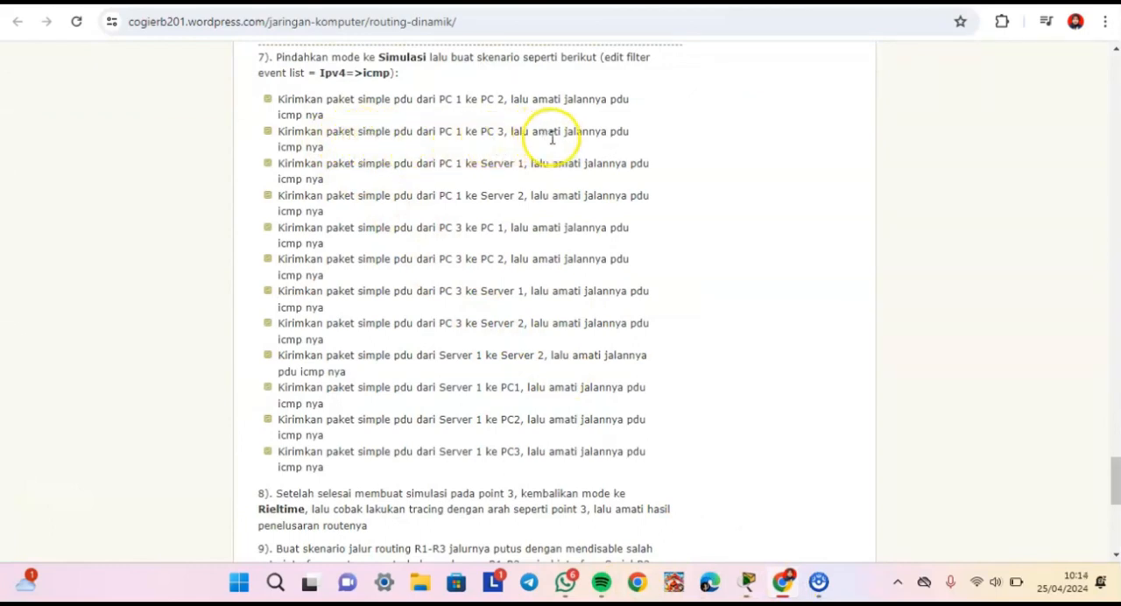
left_click(755, 594)
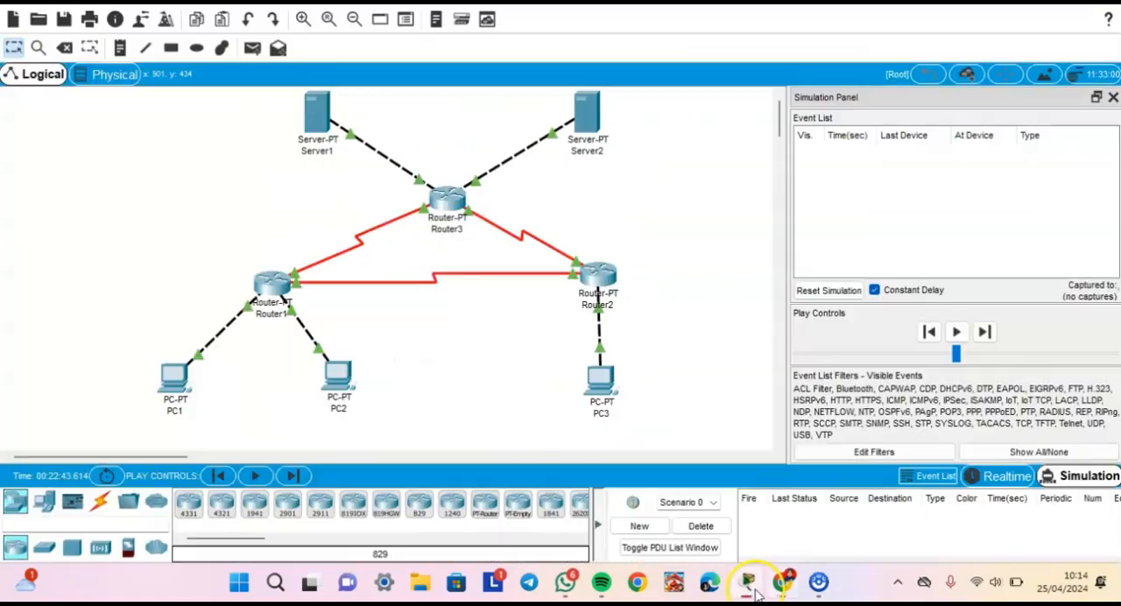
left_click(253, 48)
left_click(176, 382)
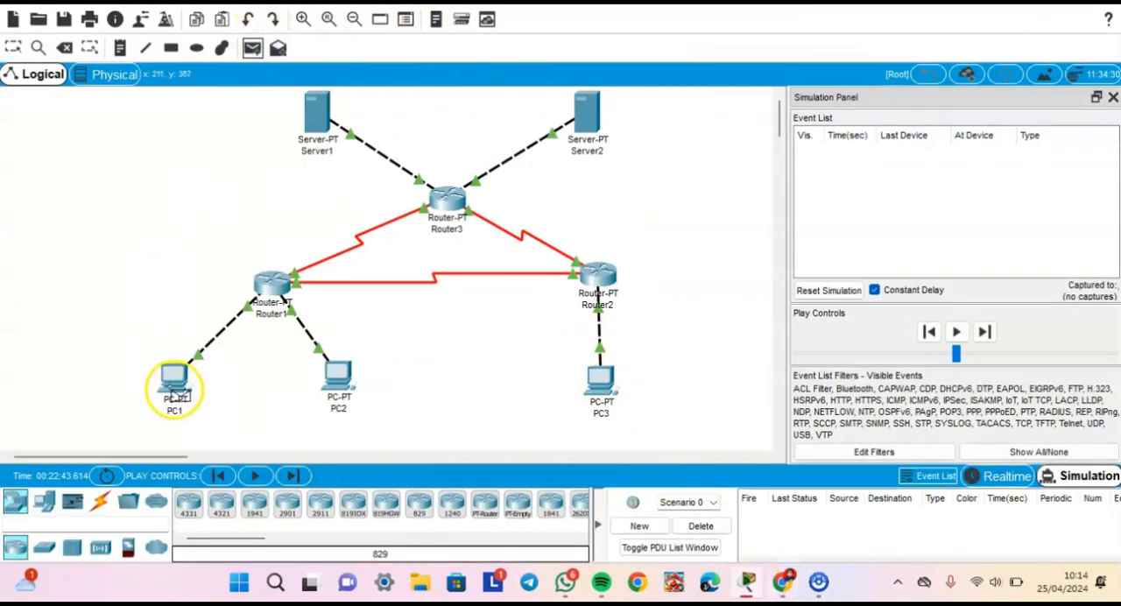
left_click(604, 401)
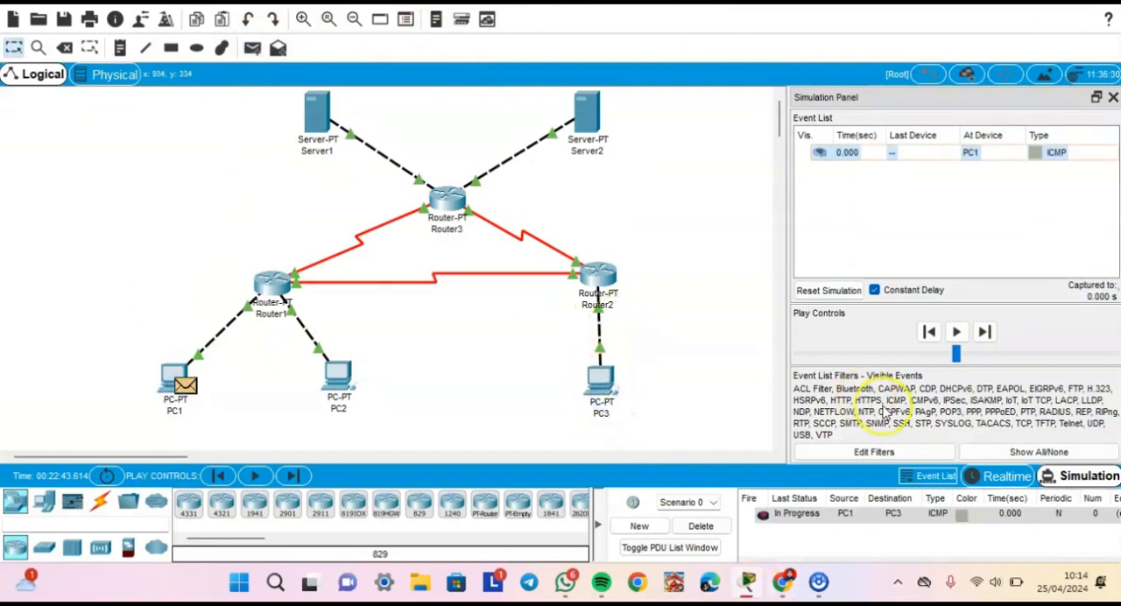
- Play the PC1-to-PC3 packet's full route, then reset the simulation and delete the scenario
left_click(957, 332)
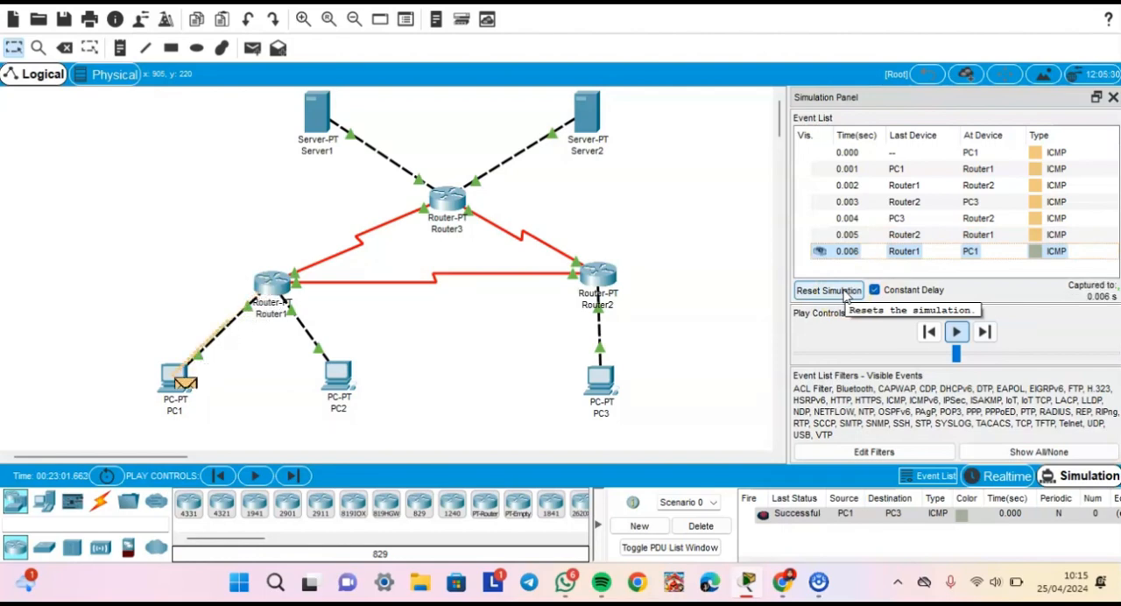
left_click(828, 290)
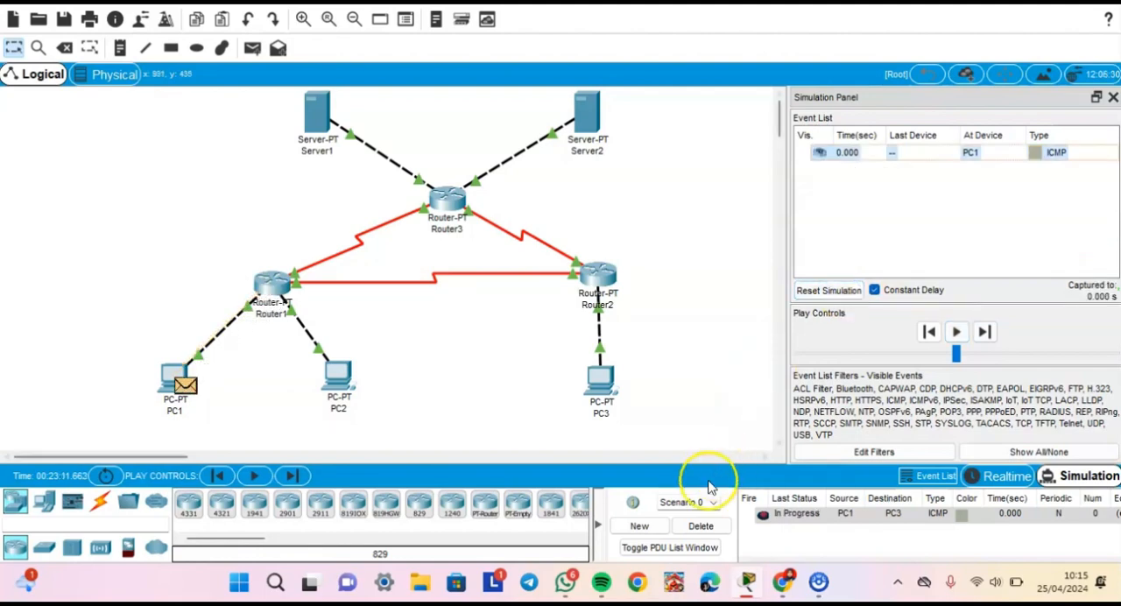
left_click(690, 527)
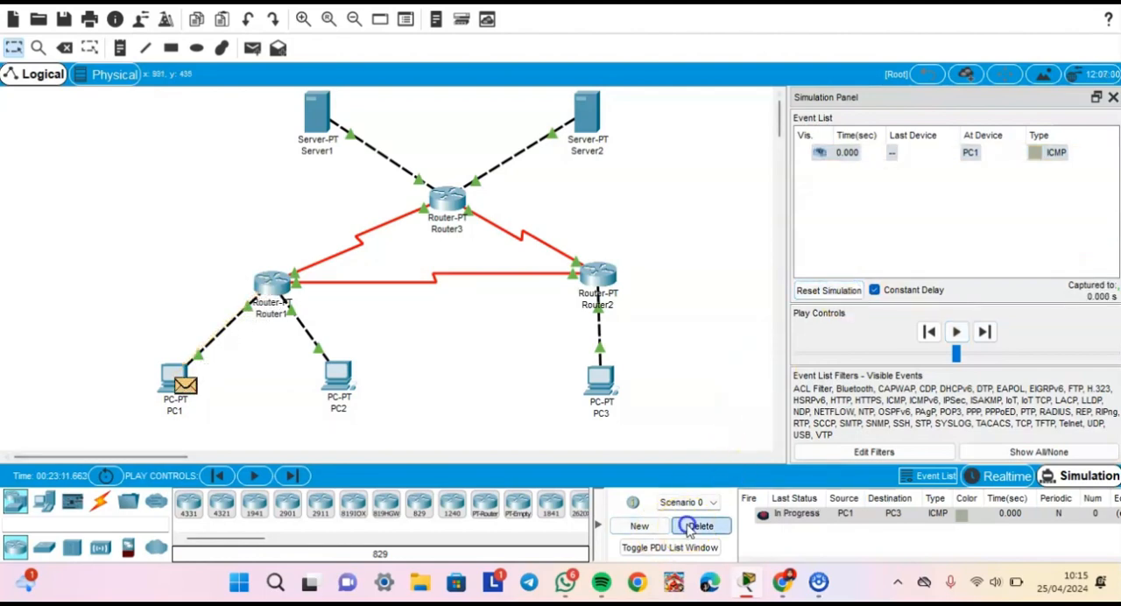
- Check the next scenario in the Chrome guide, then add a simple PDU from PC1 to Server1 in Cisco Packet Tracer
left_click(785, 592)
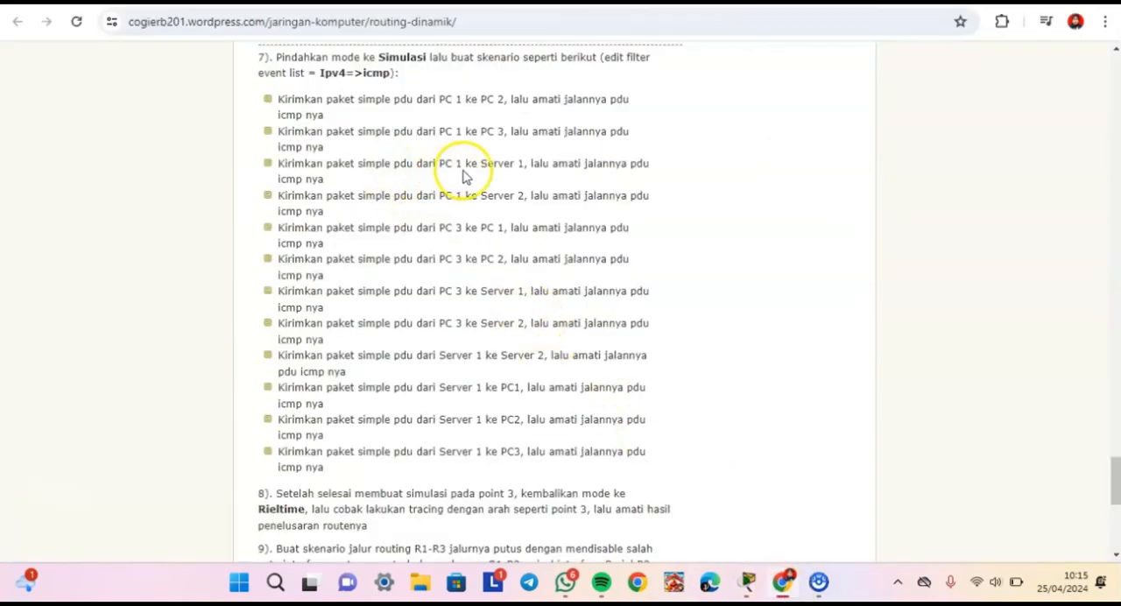
left_click(746, 582)
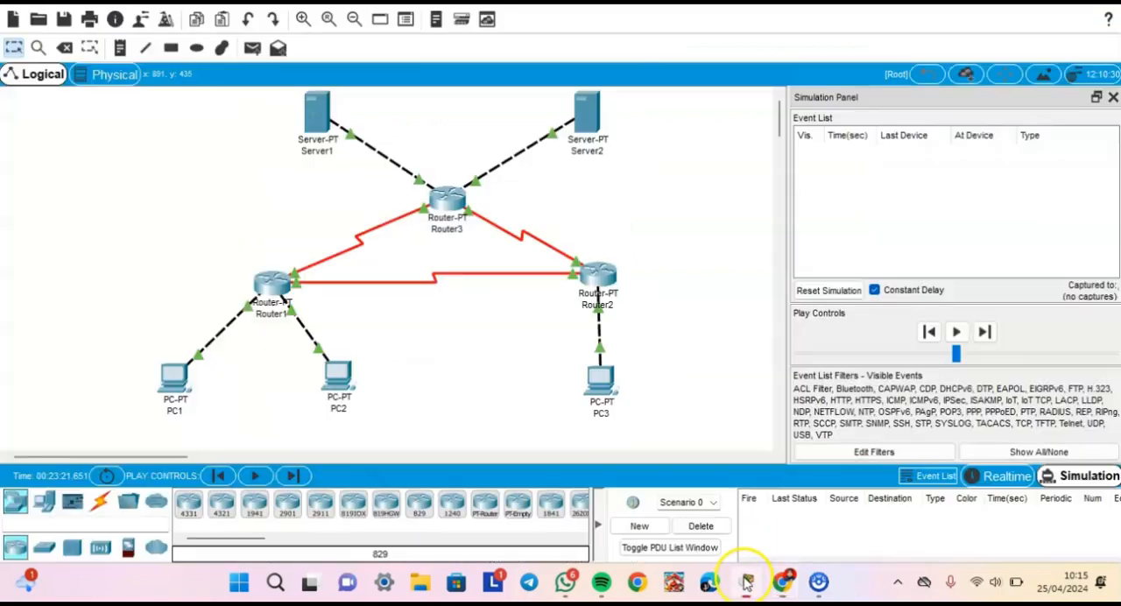
left_click(252, 48)
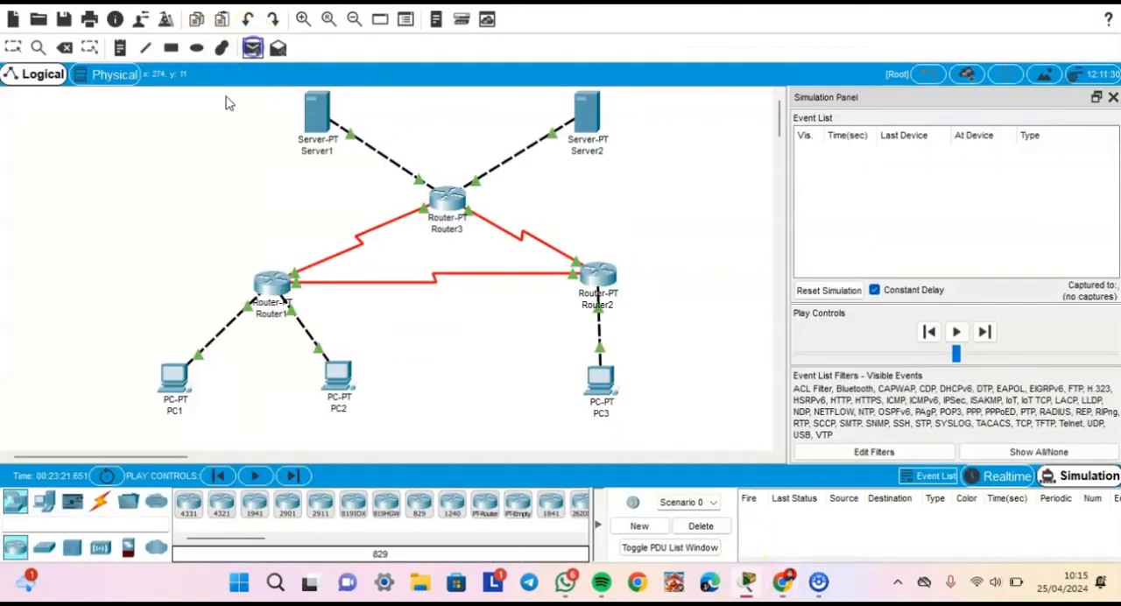
left_click(166, 375)
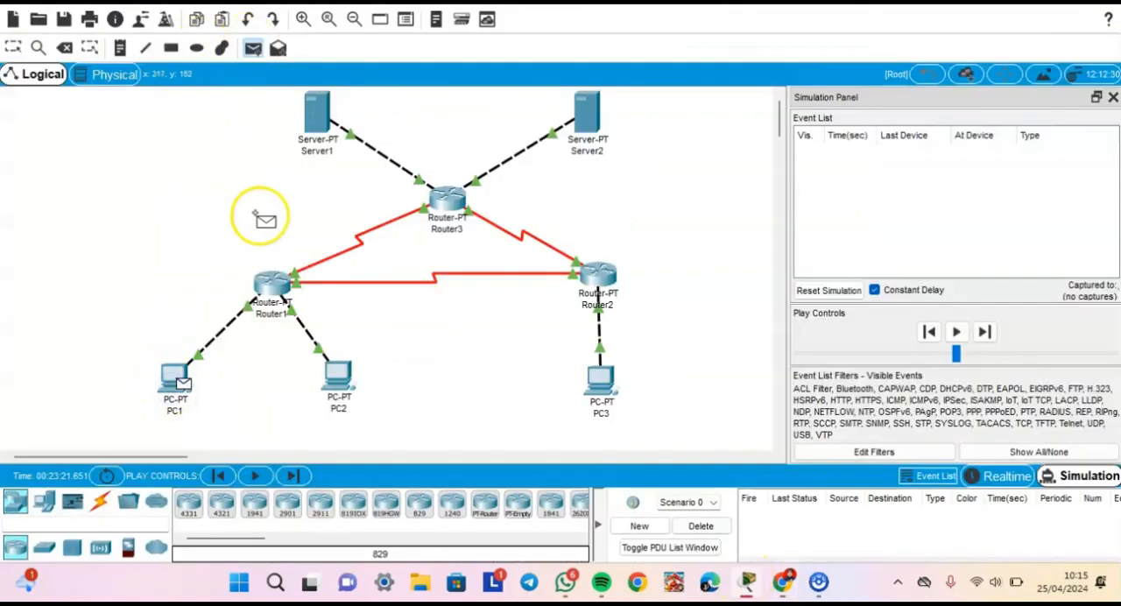
left_click(317, 118)
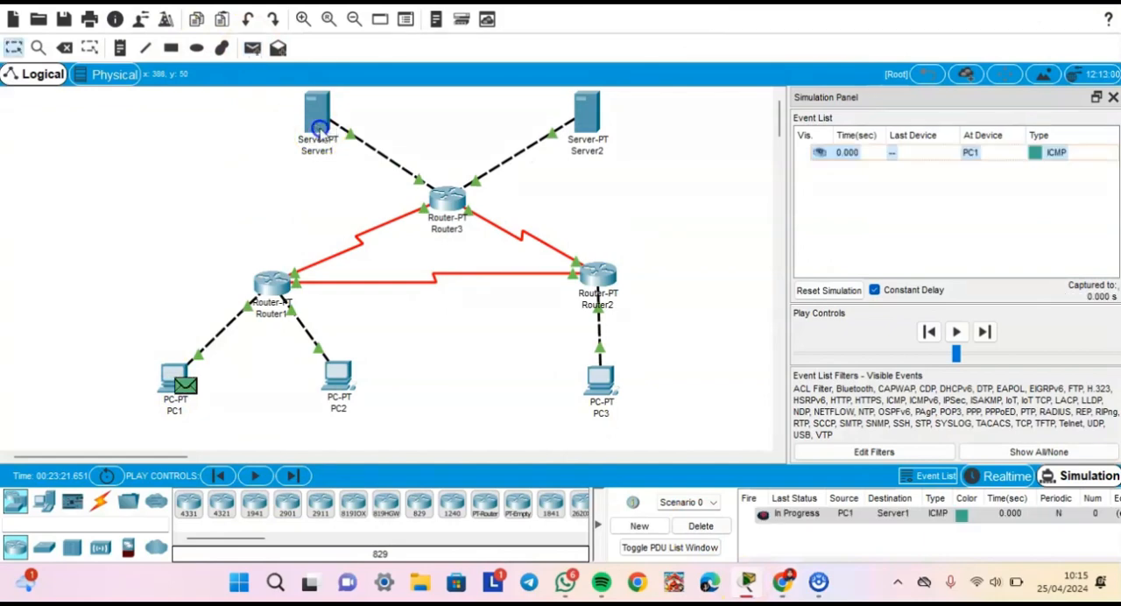
- Play the PC1-to-Server1 simulation, reset and replay it until the packet returns to PC1, then reset again and delete the scenario
left_click(956, 332)
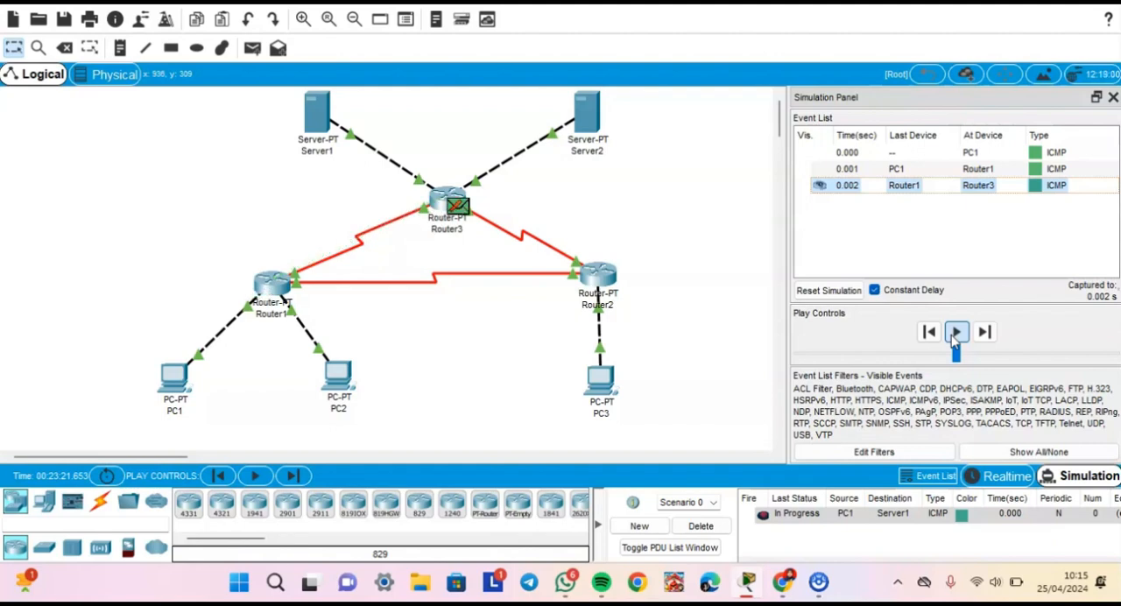
left_click(832, 290)
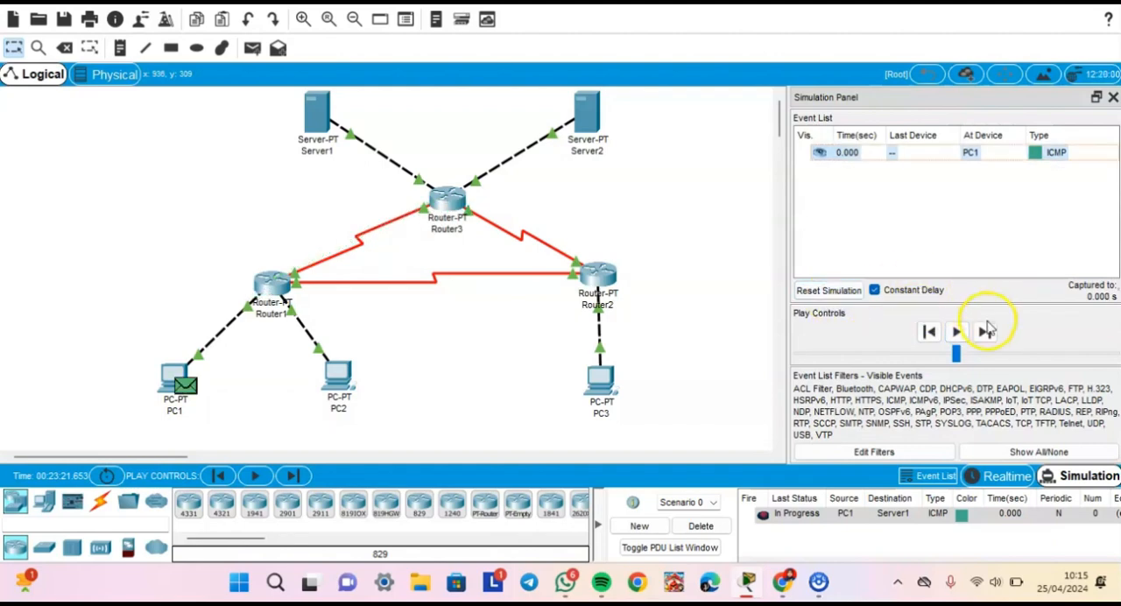
left_click(958, 332)
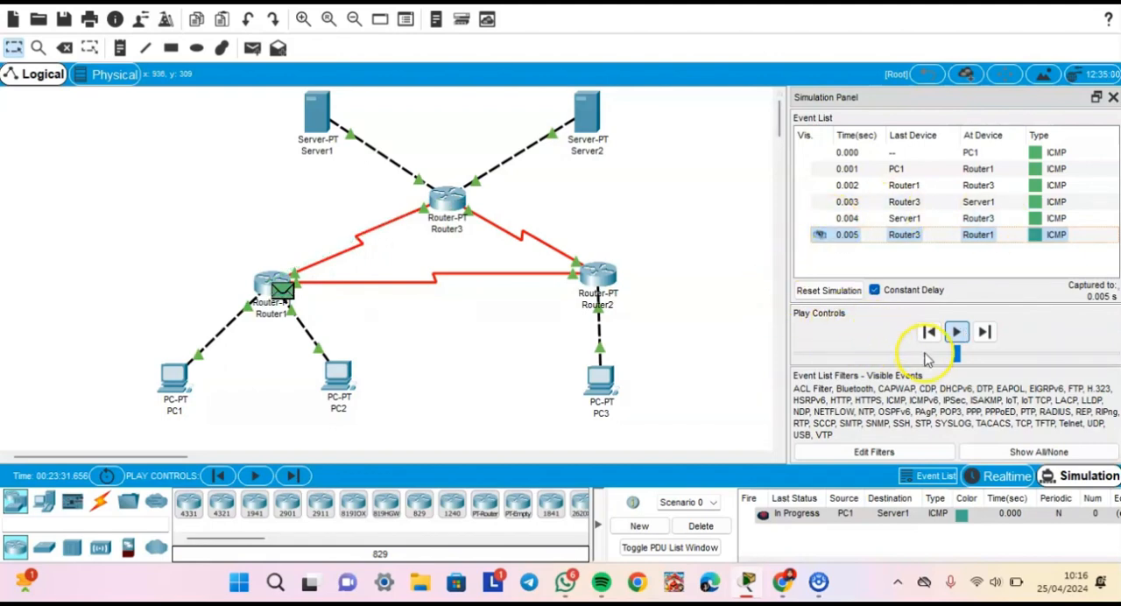
left_click(834, 295)
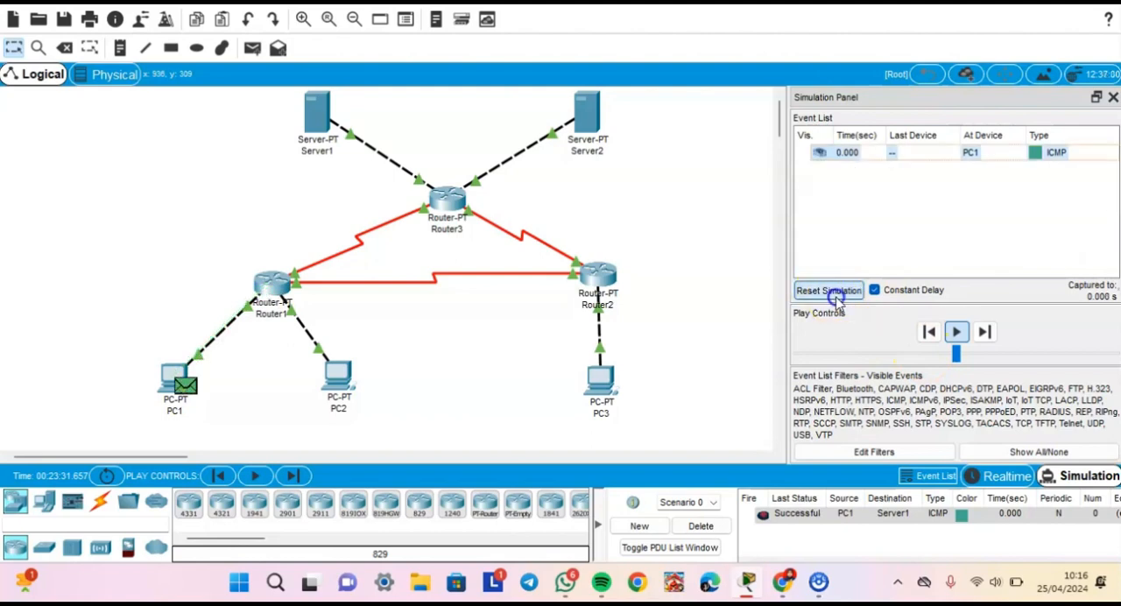
left_click(716, 526)
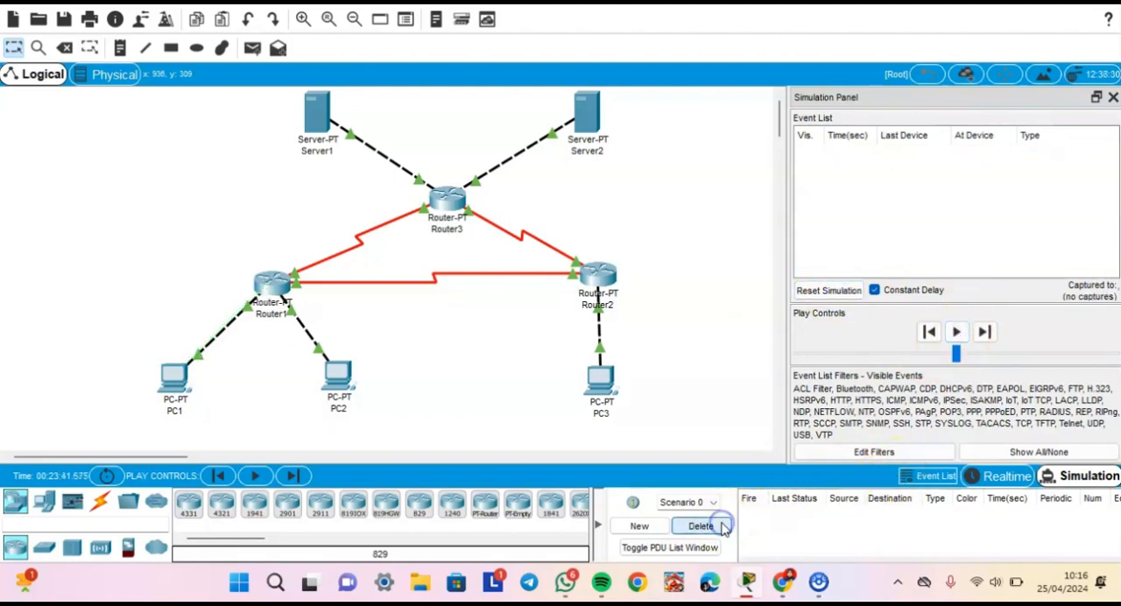
- Check the next scenario in the Chrome guide, then add a simple PDU from PC1 to Server2 in Cisco Packet Tracer
left_click(796, 583)
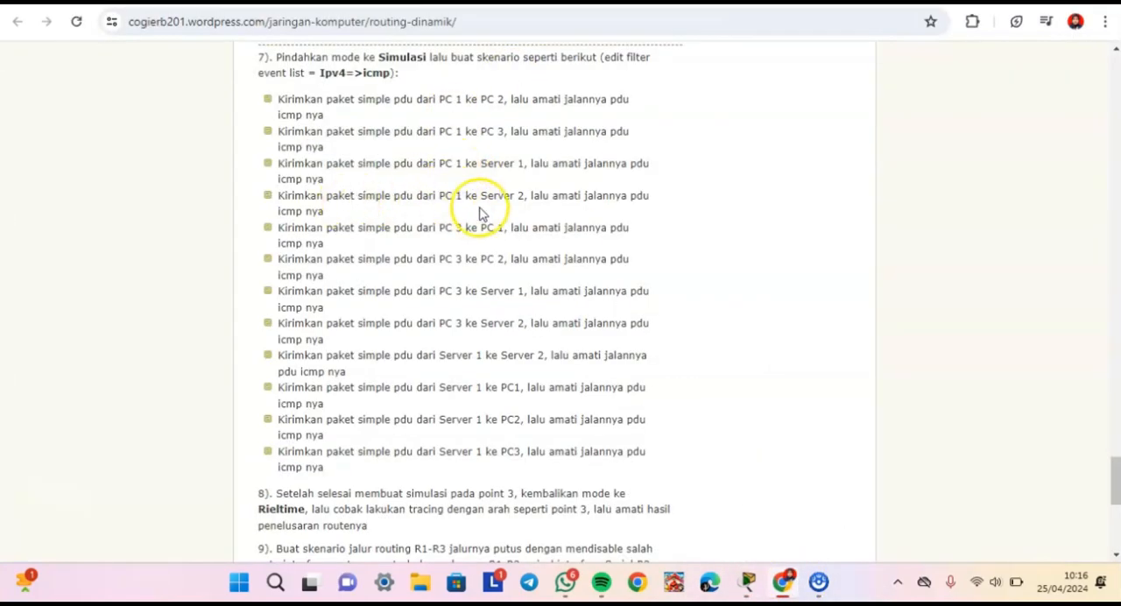
left_click(744, 583)
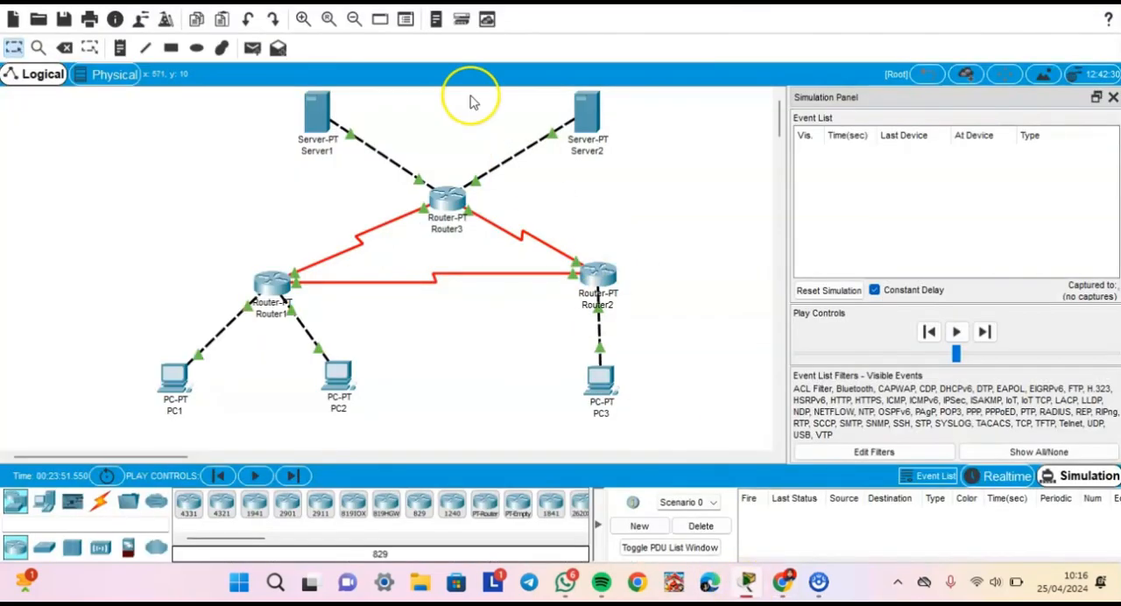
left_click(252, 48)
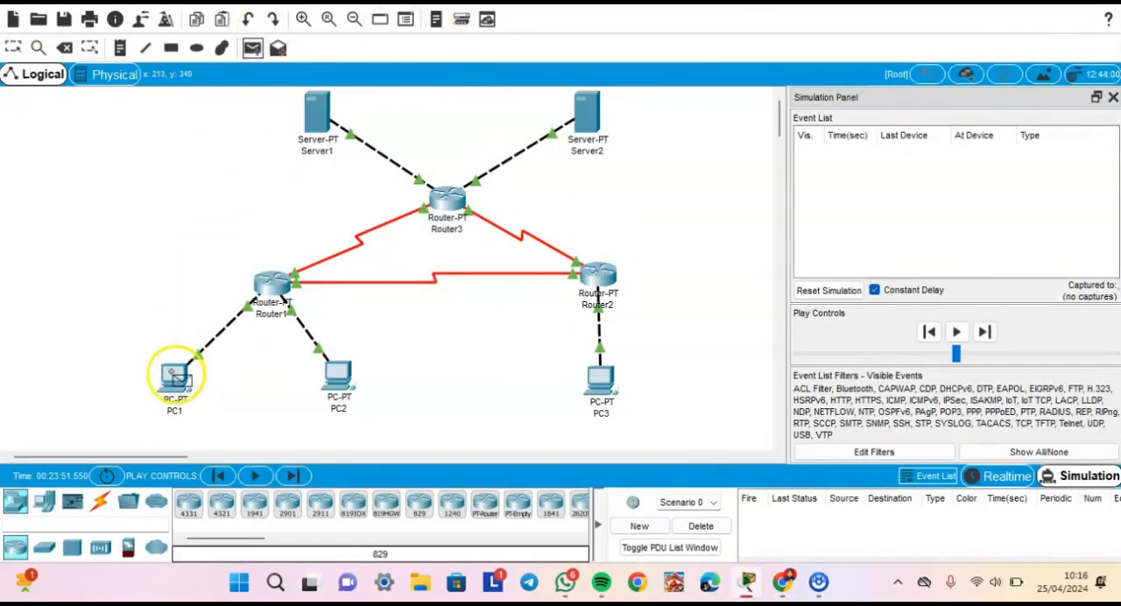
left_click(175, 375)
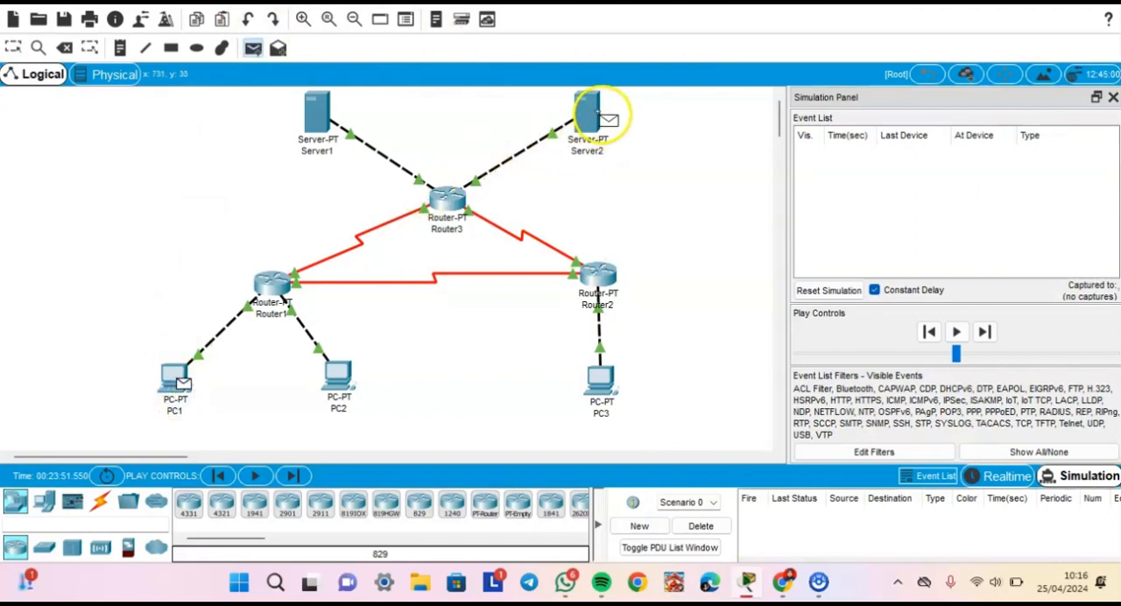
left_click(599, 114)
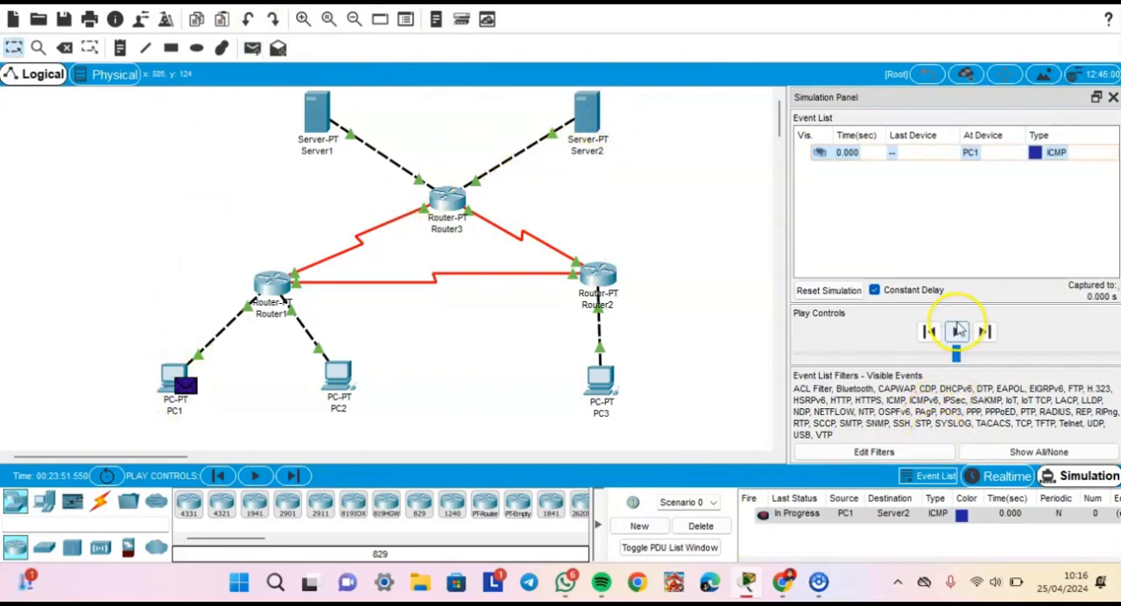
- Play the PC1-to-Server2 simulation, reset and replay it until the packet returns to PC1, then reset the simulation again
left_click(957, 331)
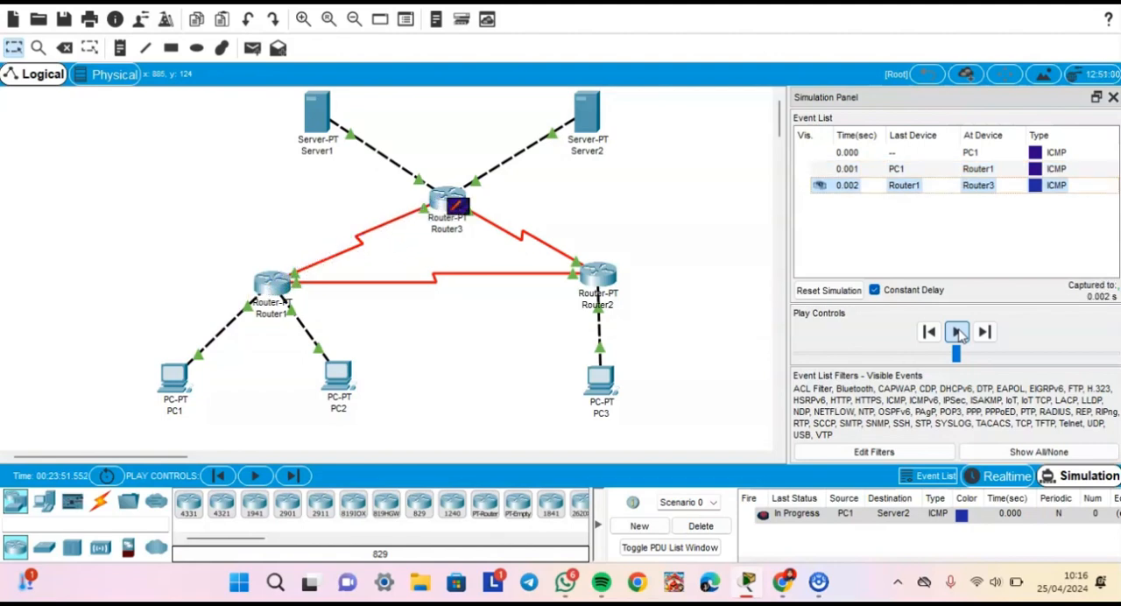
left_click(849, 298)
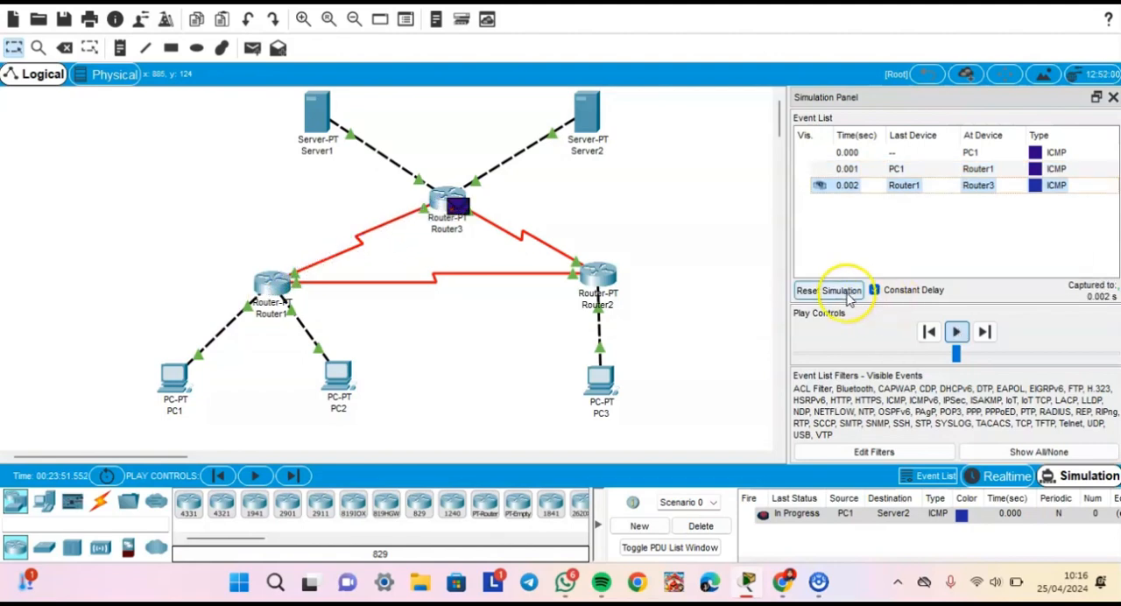
left_click(958, 334)
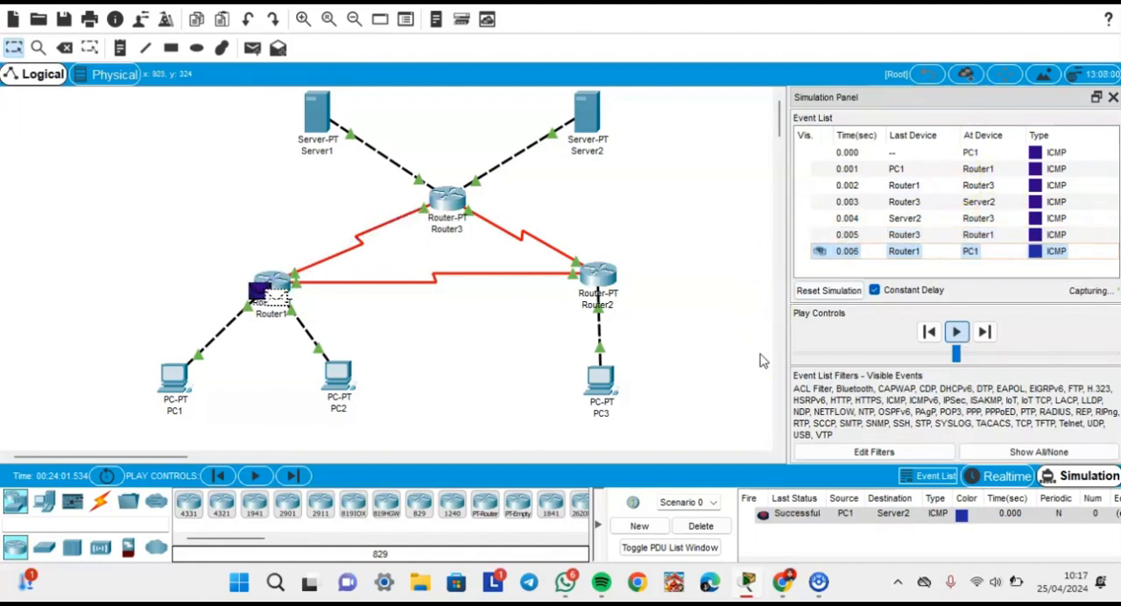
left_click(829, 292)
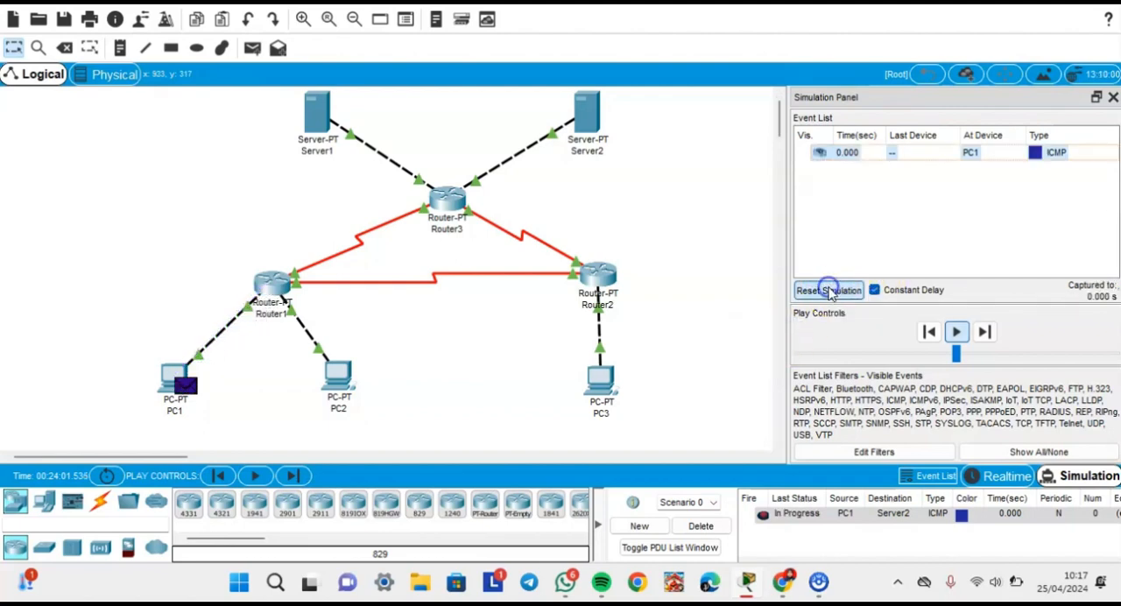
- Delete the PC1-to-Server2 scenario, then read the remaining instructions after the ICMP scenarios in the Chrome guide
left_click(698, 528)
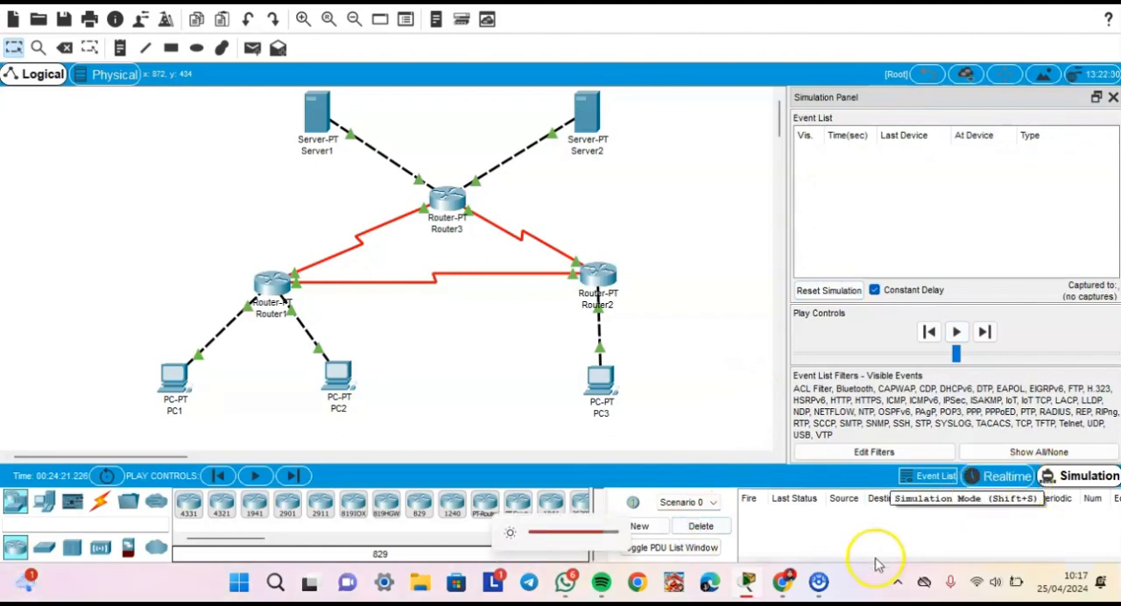
left_click(782, 584)
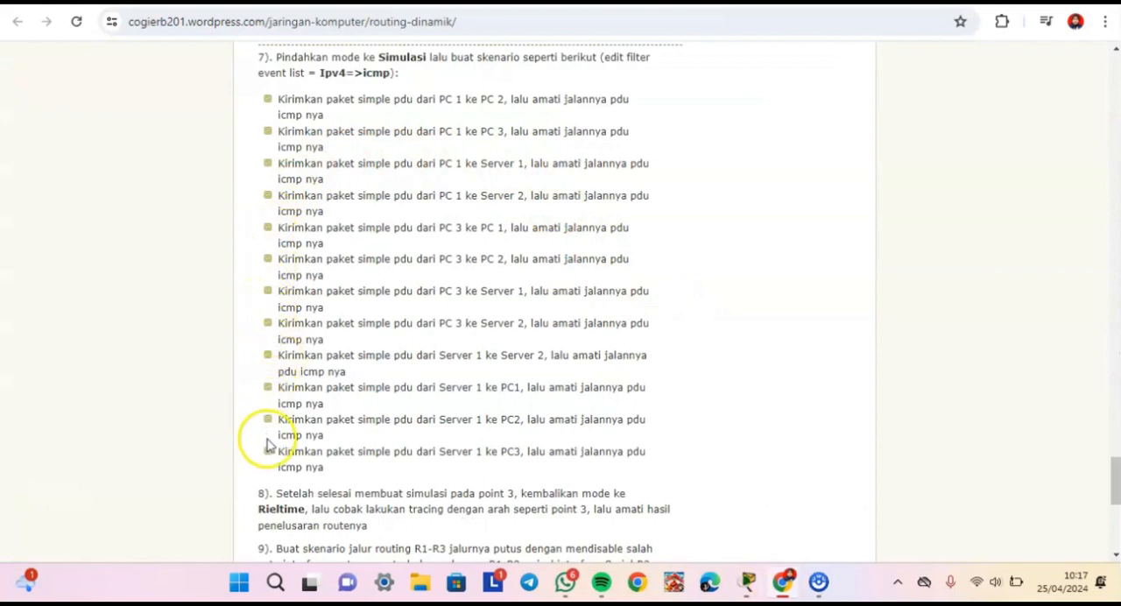
scroll(450, 220, "down", 3)
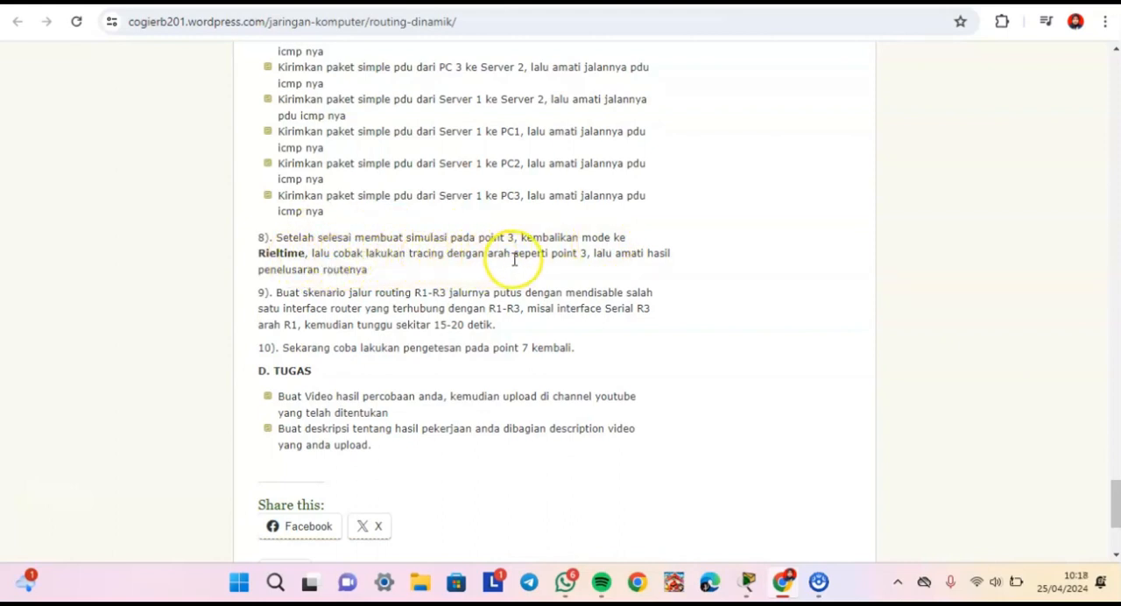
scroll(596, 271, "up", 3)
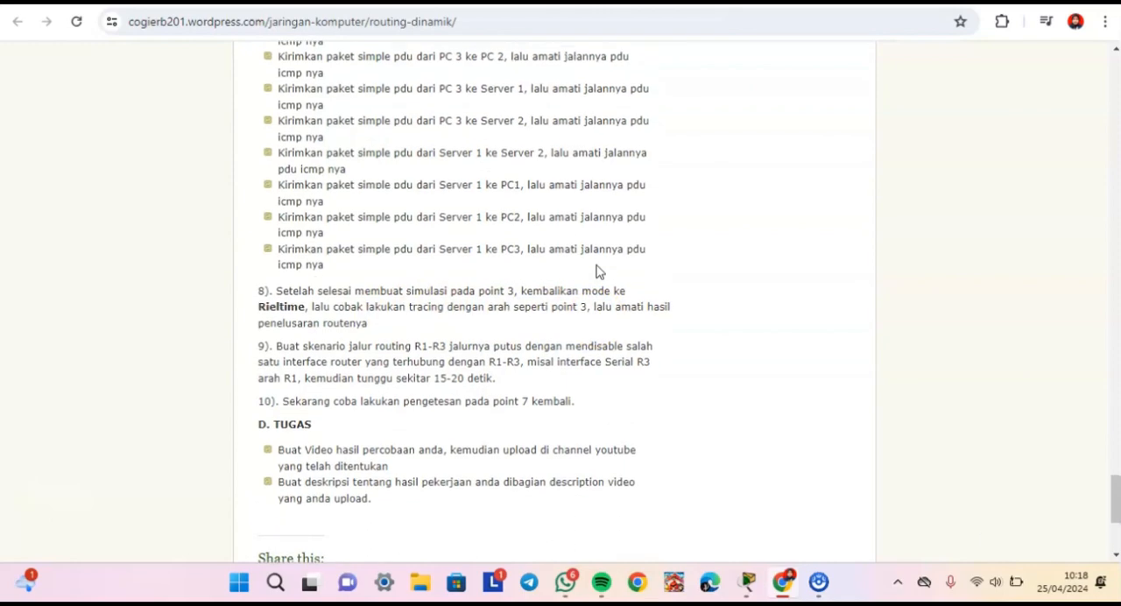
scroll(595, 263, "down", 1)
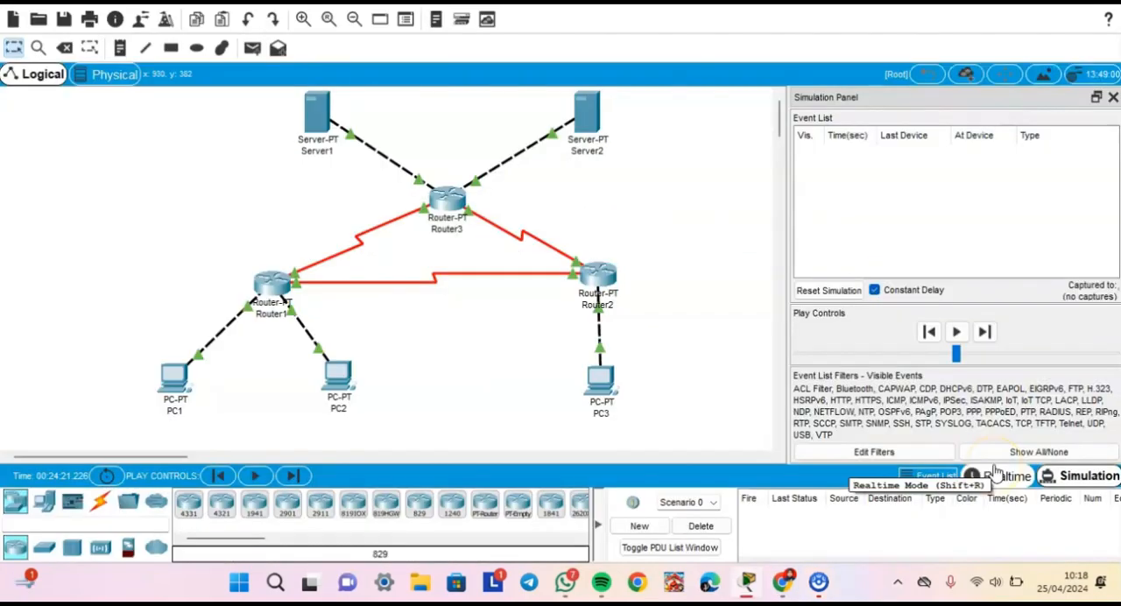
- Return to Cisco Packet Tracer, switch the network to Realtime mode and open PC1's Command Prompt
left_click(997, 473)
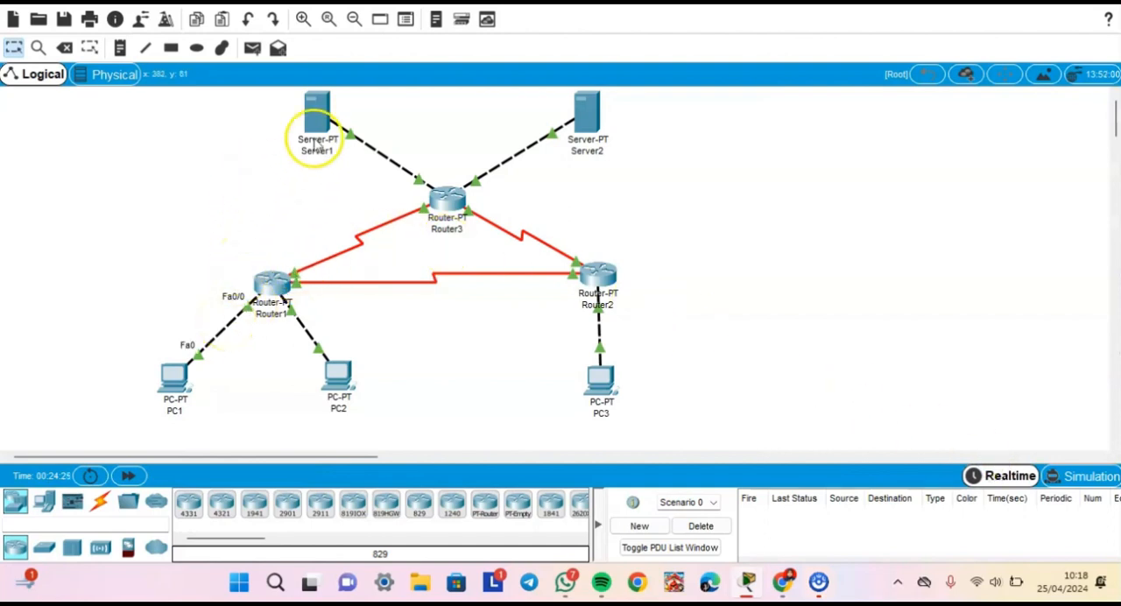
left_click(174, 400)
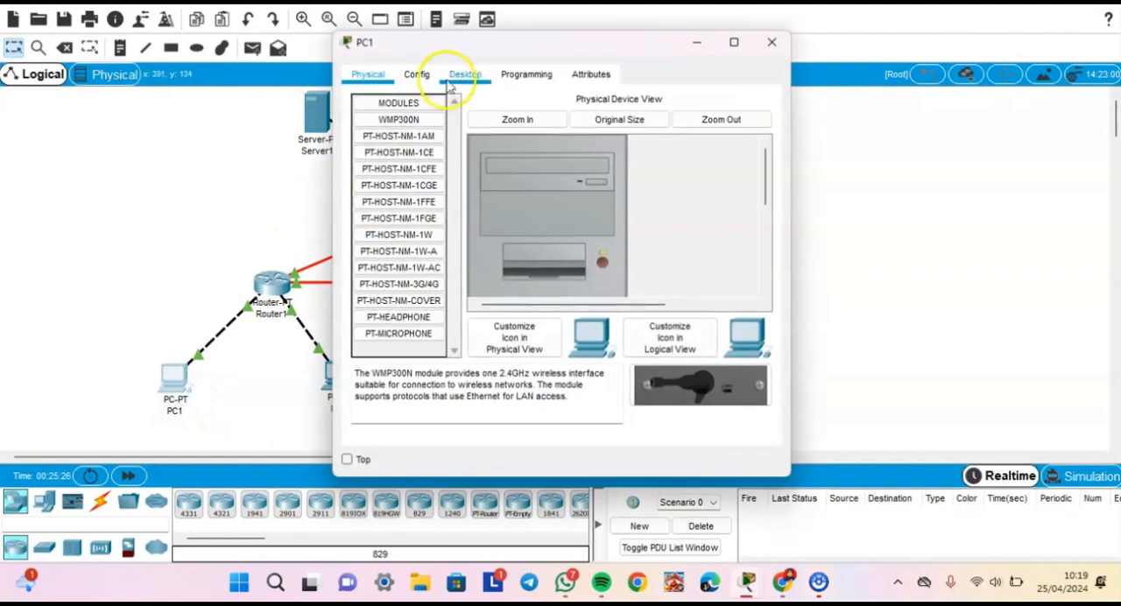
left_click(480, 77)
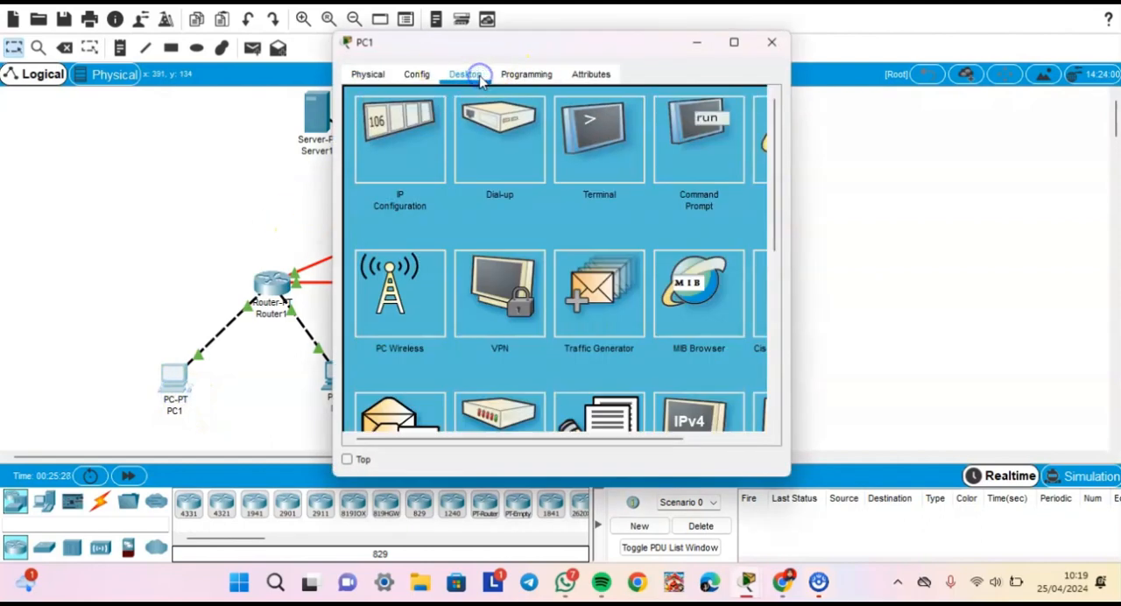
left_click(701, 150)
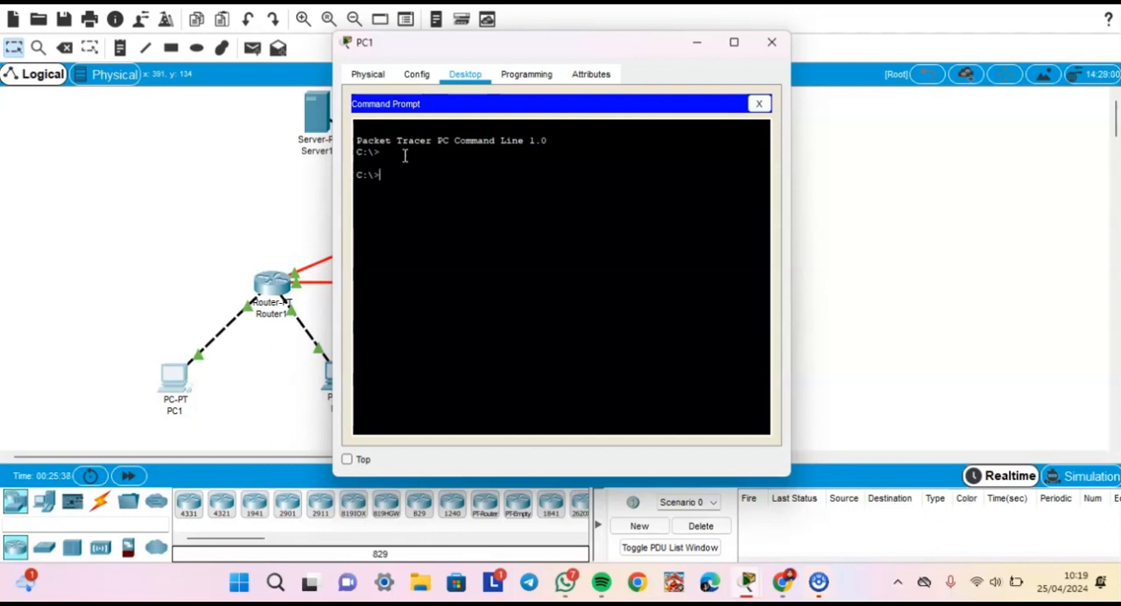
- Trace the routes from PC1 to 33.33.33.1 and 43.43.43.1 with tracert
left_click(397, 173)
type("cert 33.33.33.1")
key("Return")
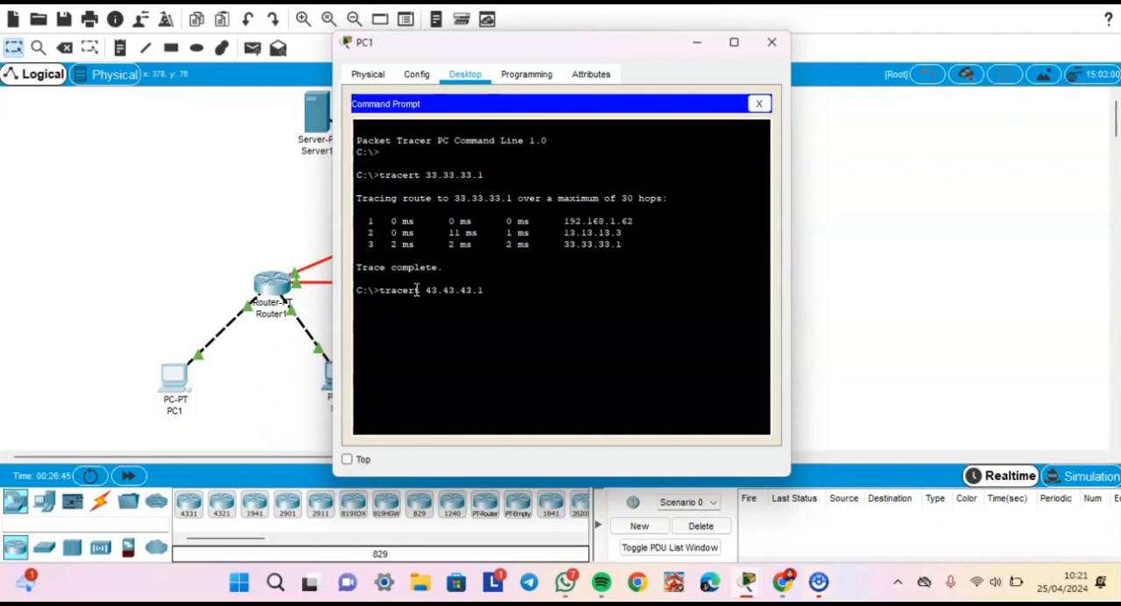
key("Return")
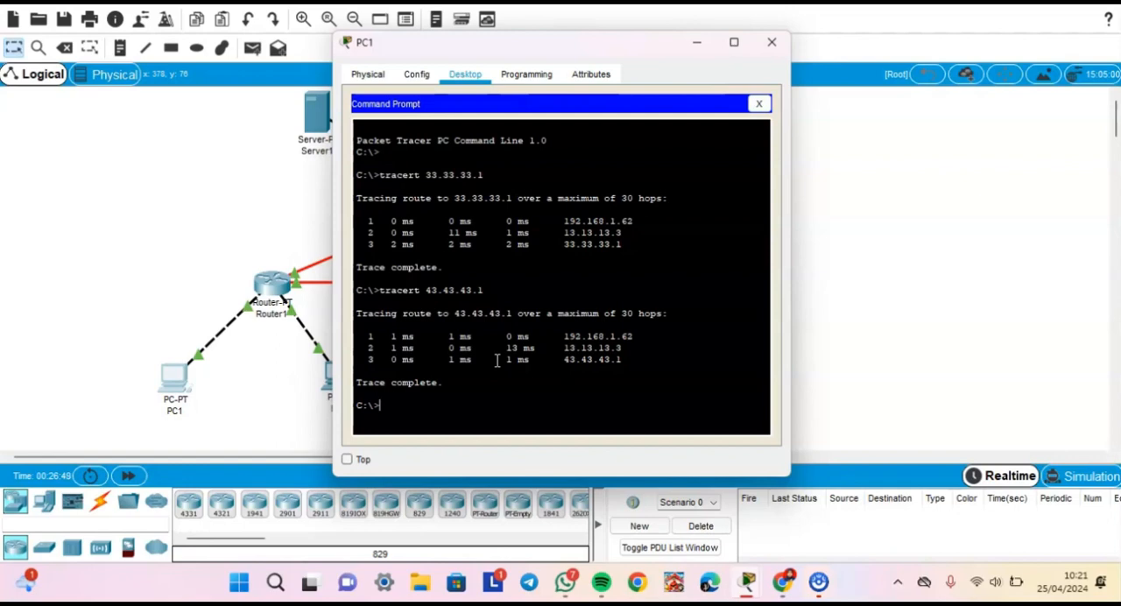
- Trace the route from PC1 to 192.168.1.253 with tracert, then close PC1's window
type("tracert 192.1")
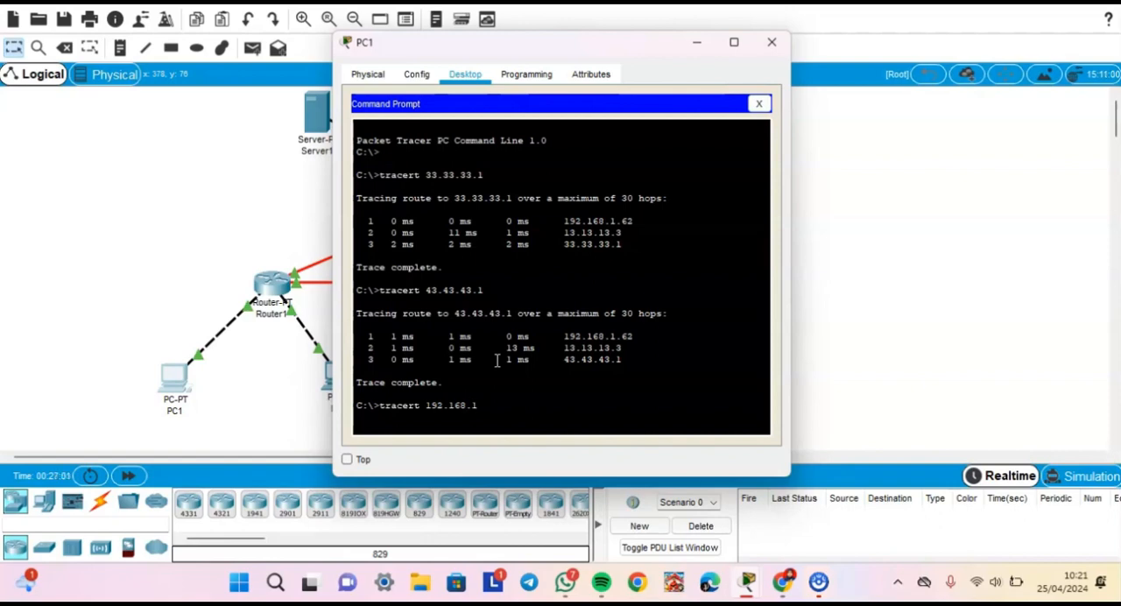
type("68.1.")
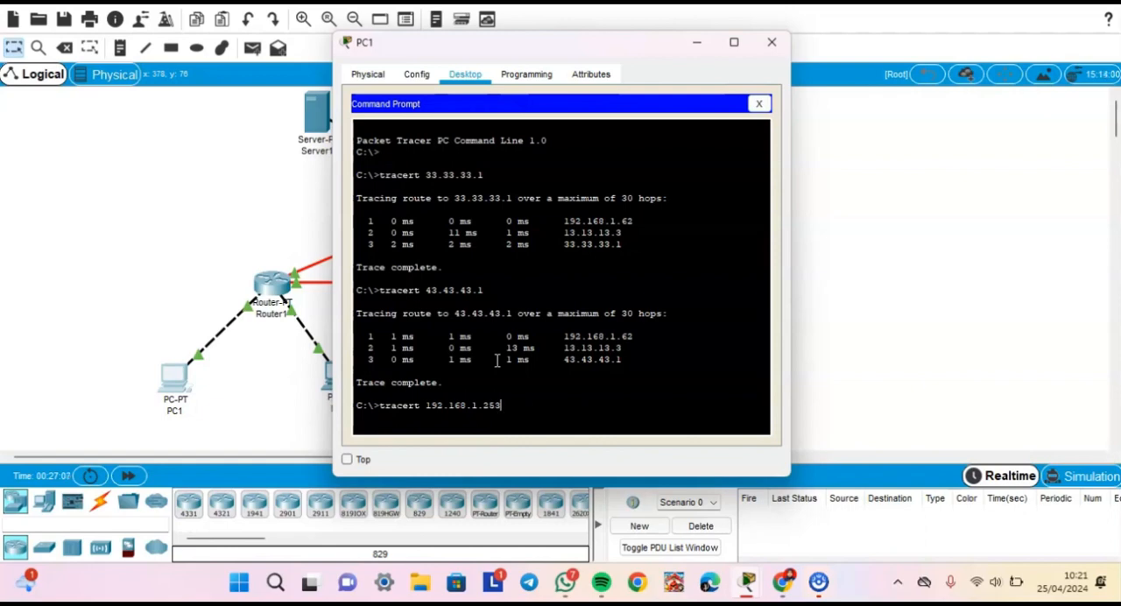
type("253")
key("Return")
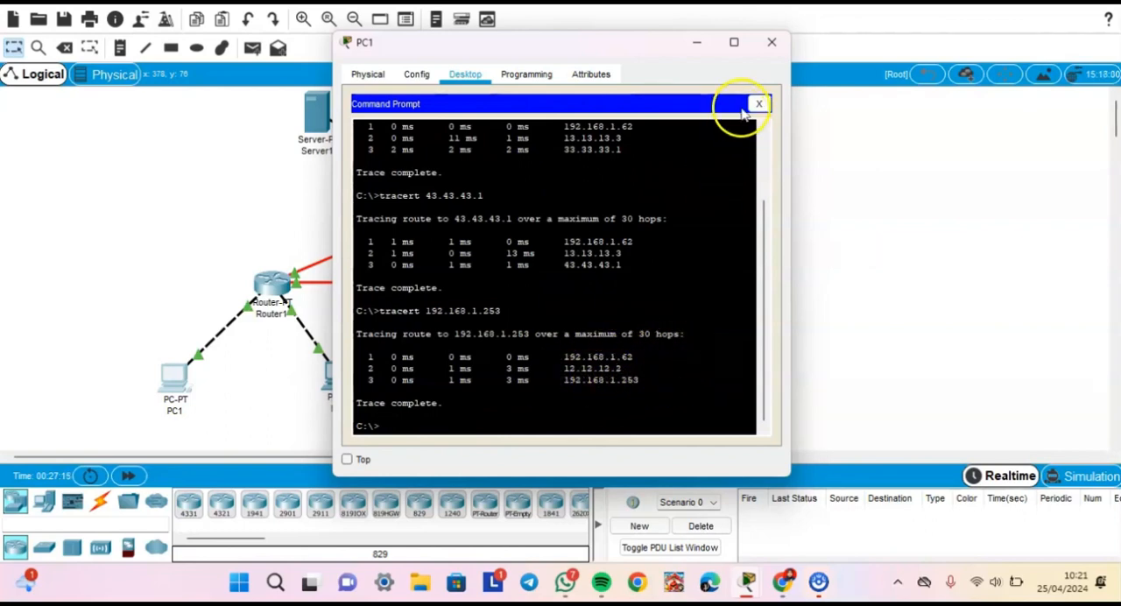
left_click(765, 49)
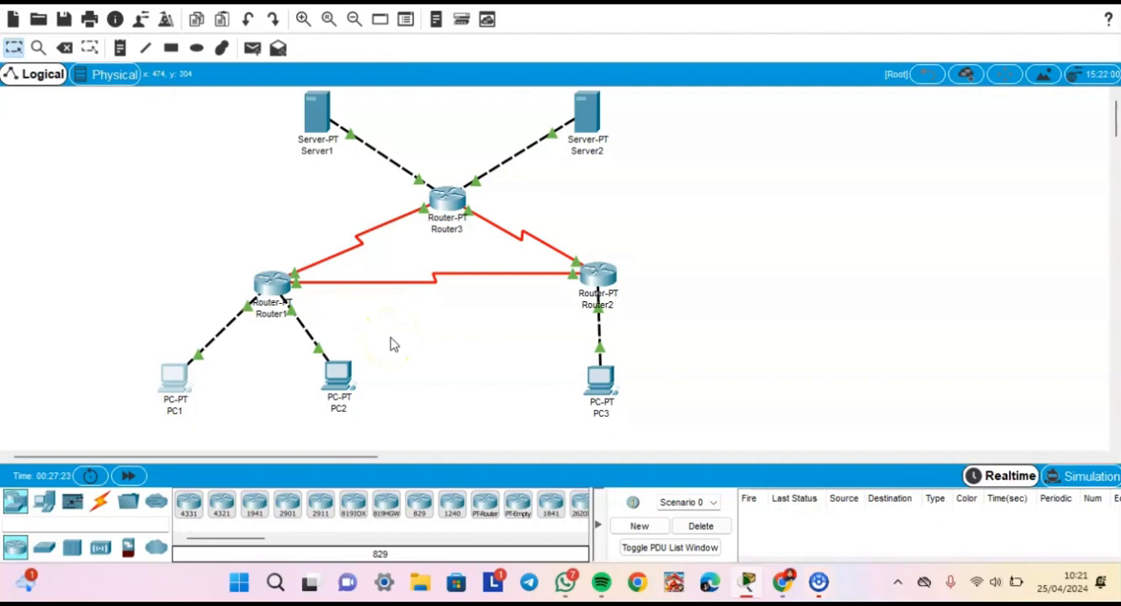
- Check the link-failure instruction in the Chrome guide, then turn off Router3's Serial2/0 port in Cisco Packet Tracer and close the router's window
left_click(782, 582)
scroll(510, 434, "down", 1)
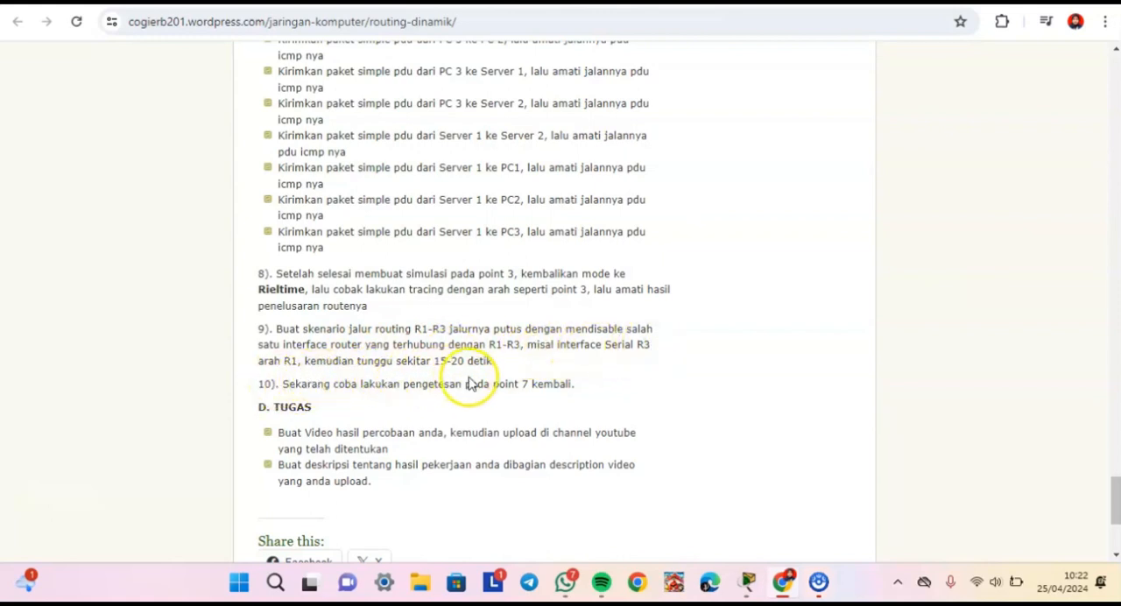
left_click(751, 577)
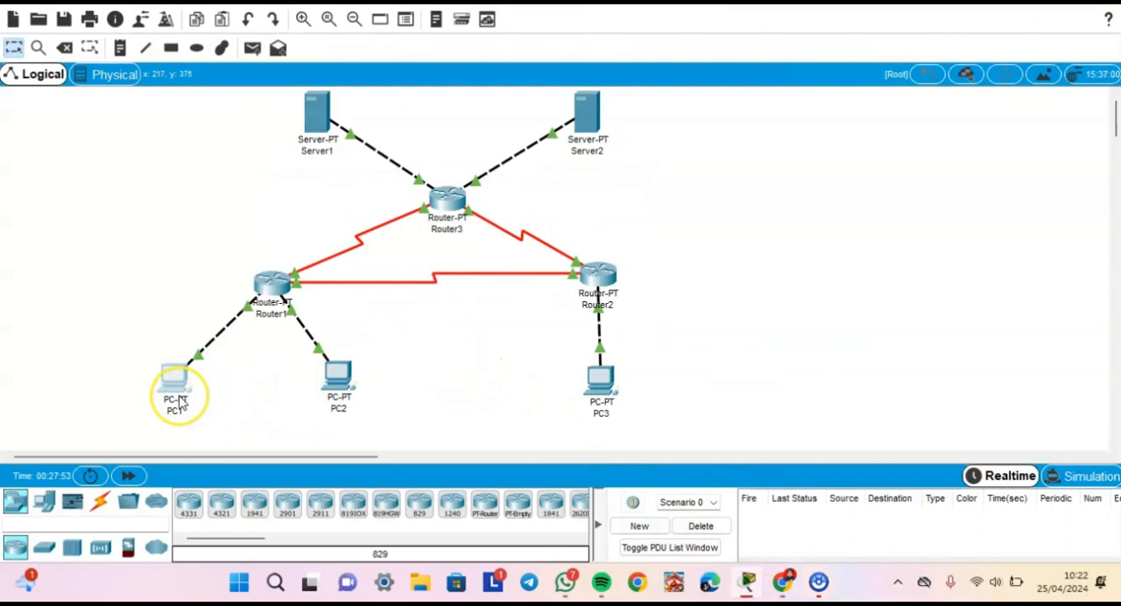
left_click(441, 198)
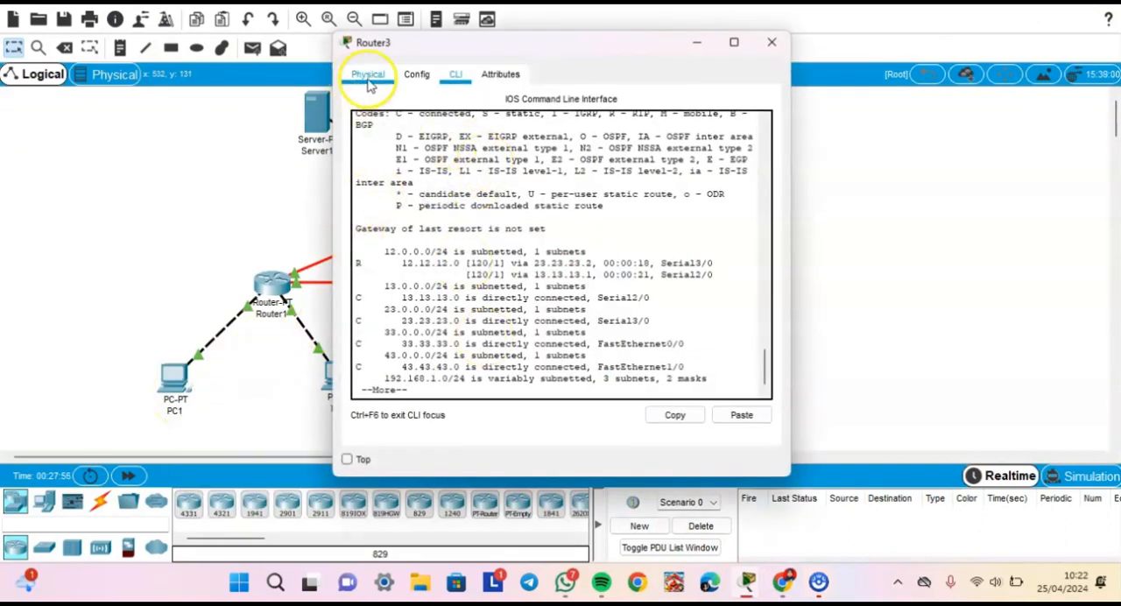
left_click(369, 79)
left_click(417, 74)
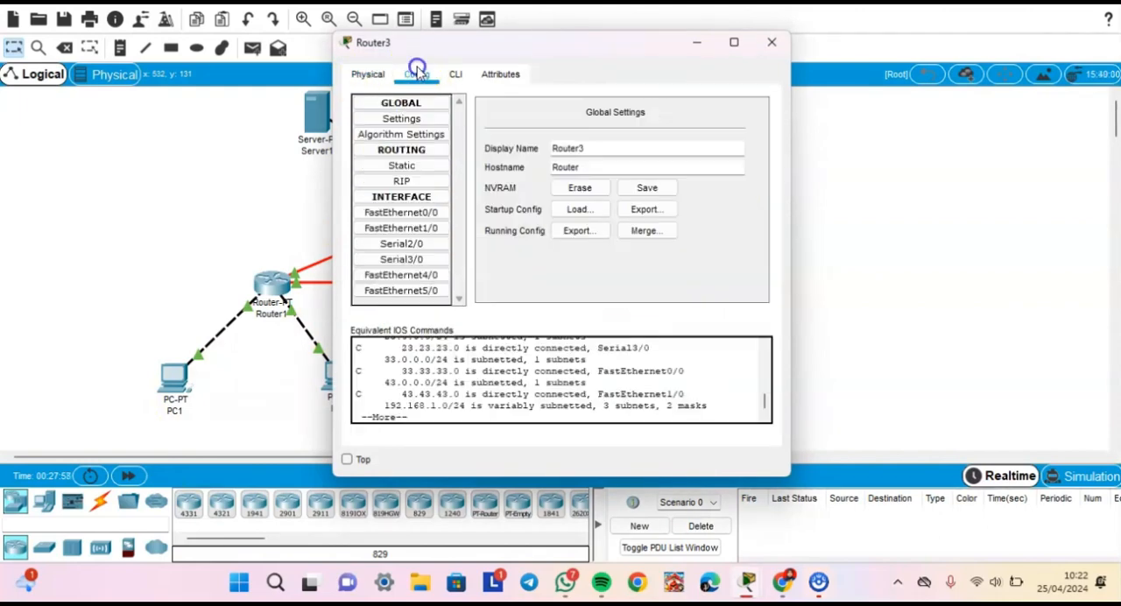
left_click(405, 245)
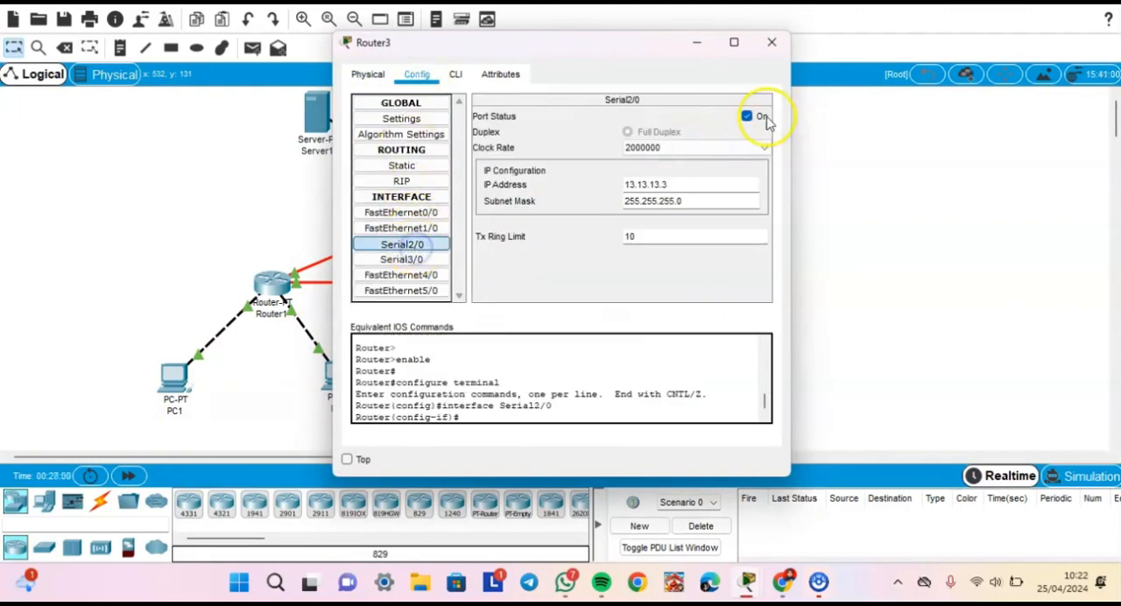
left_click(764, 120)
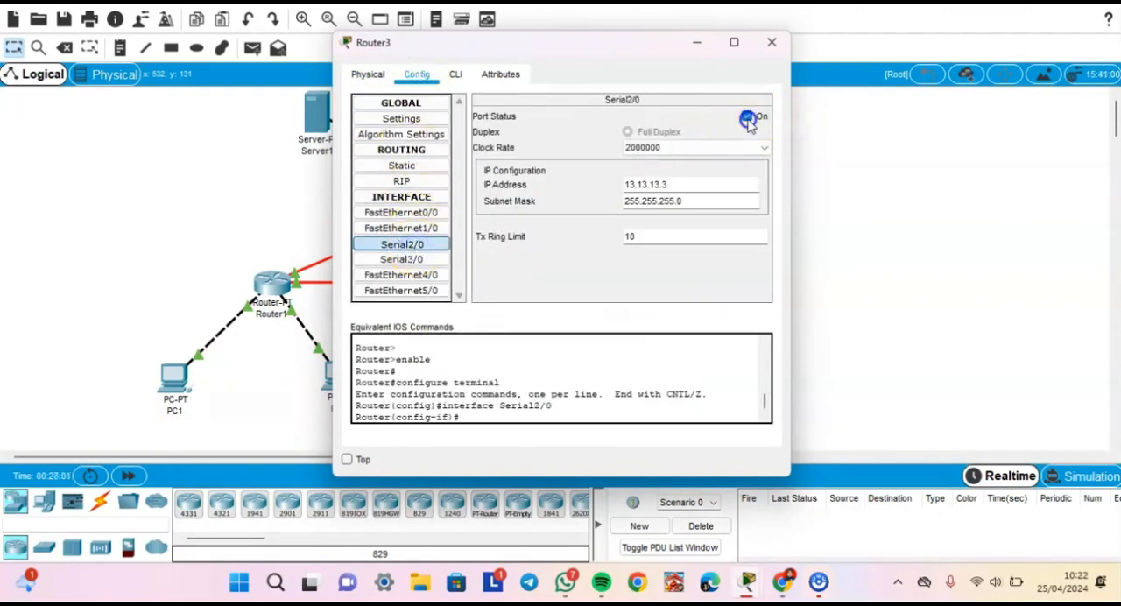
left_click(771, 42)
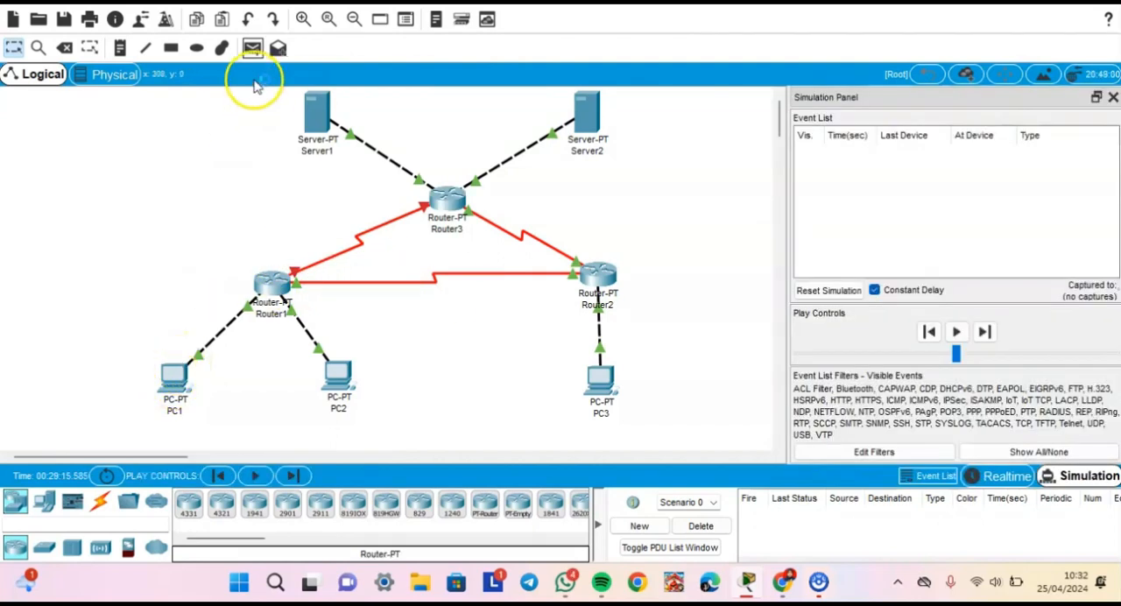
- Add a simple PDU from PC1 to Server1 with the Router1–Router3 link disabled
left_click(251, 48)
left_click(172, 384)
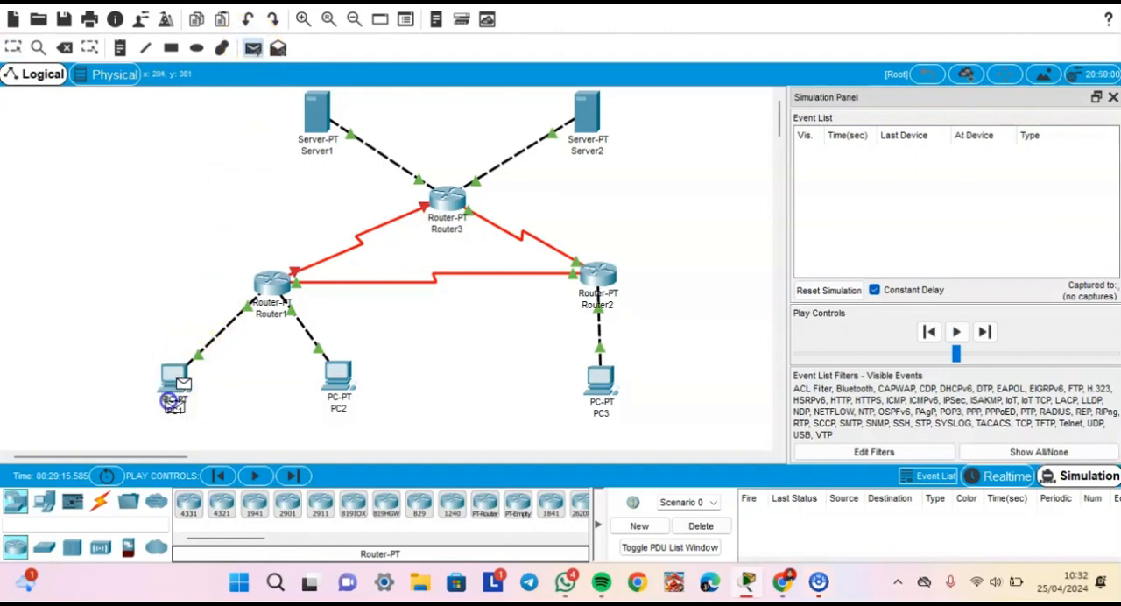
left_click(317, 120)
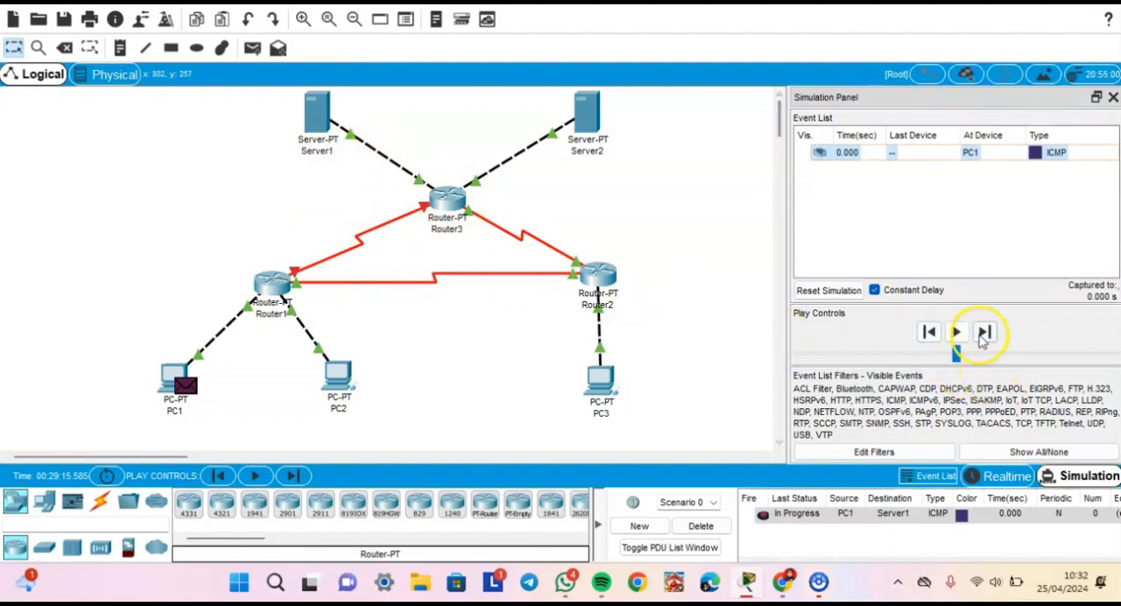
- Play the PC1-to-Server1 simulation until the packet returns to PC1, then reset it and delete the scenario
left_click(956, 333)
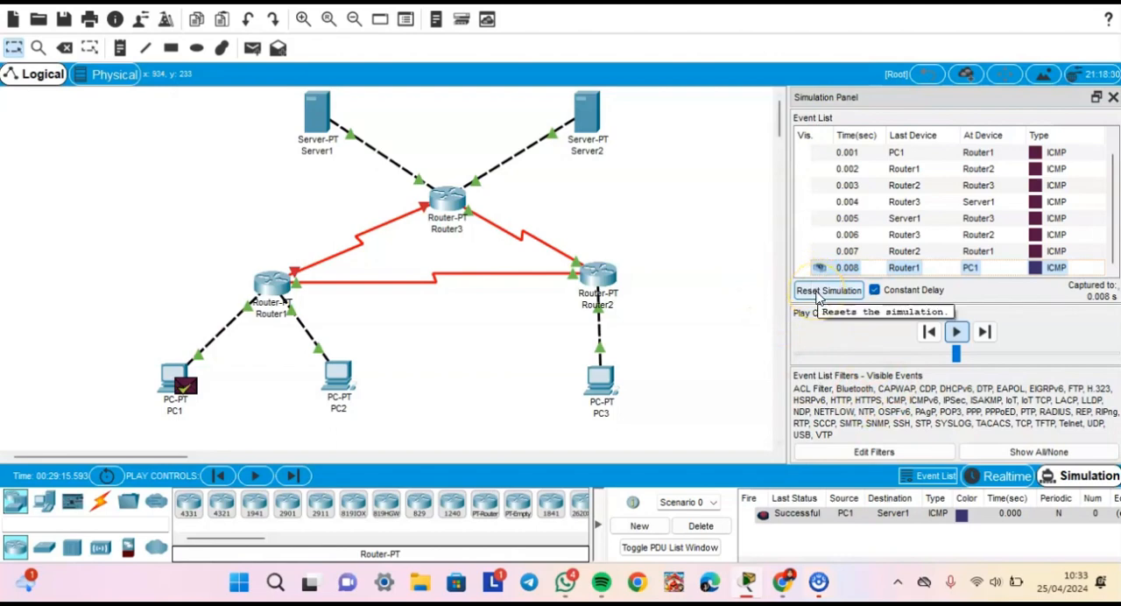
left_click(818, 294)
left_click(686, 529)
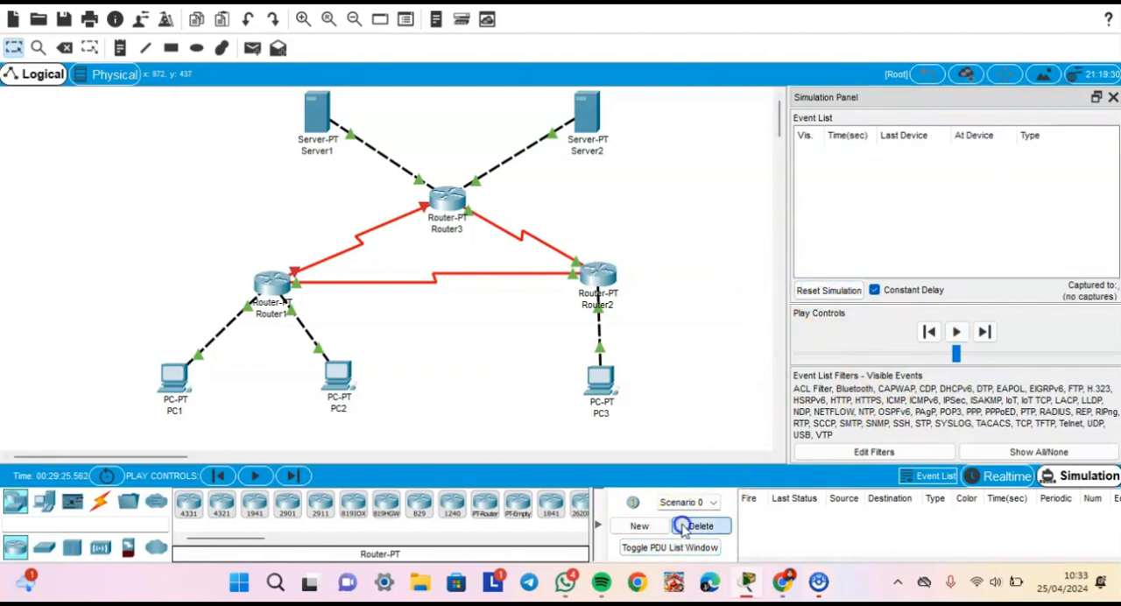